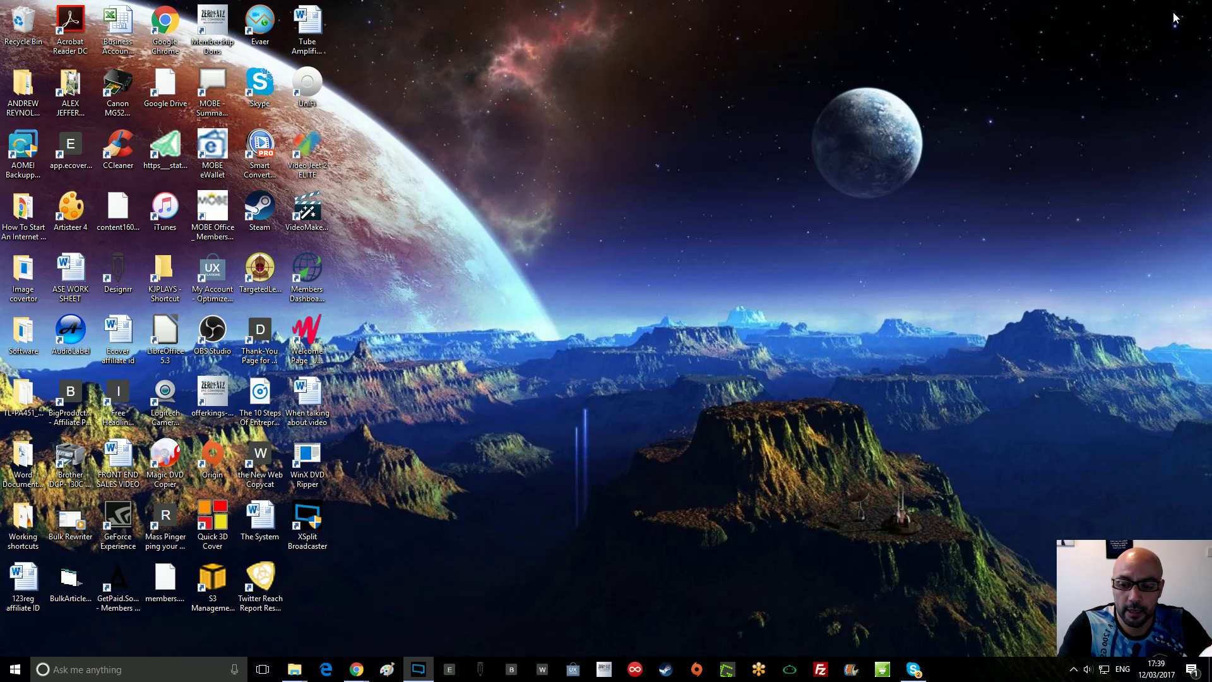
# Open the Instant Breakthrough Method opt-in page in the browser and review its free book offer and sign-up forms
pyautogui.moveTo(360, 676)
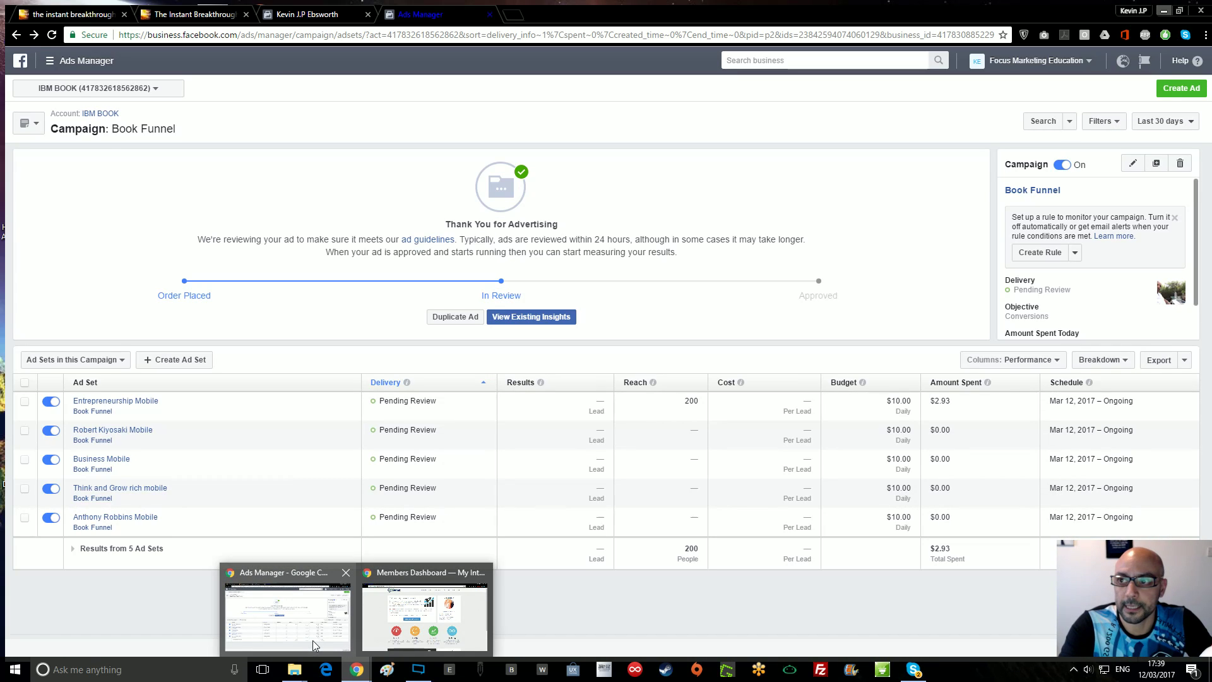
pyautogui.click(313, 640)
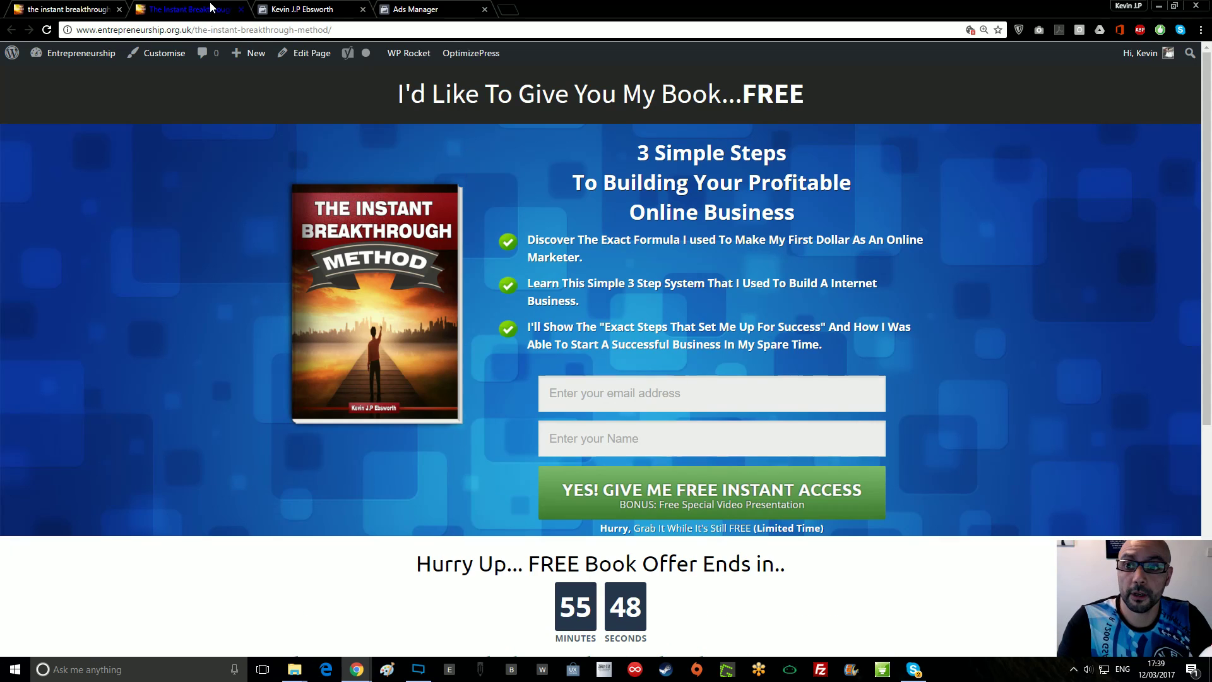
pyautogui.click(212, 8)
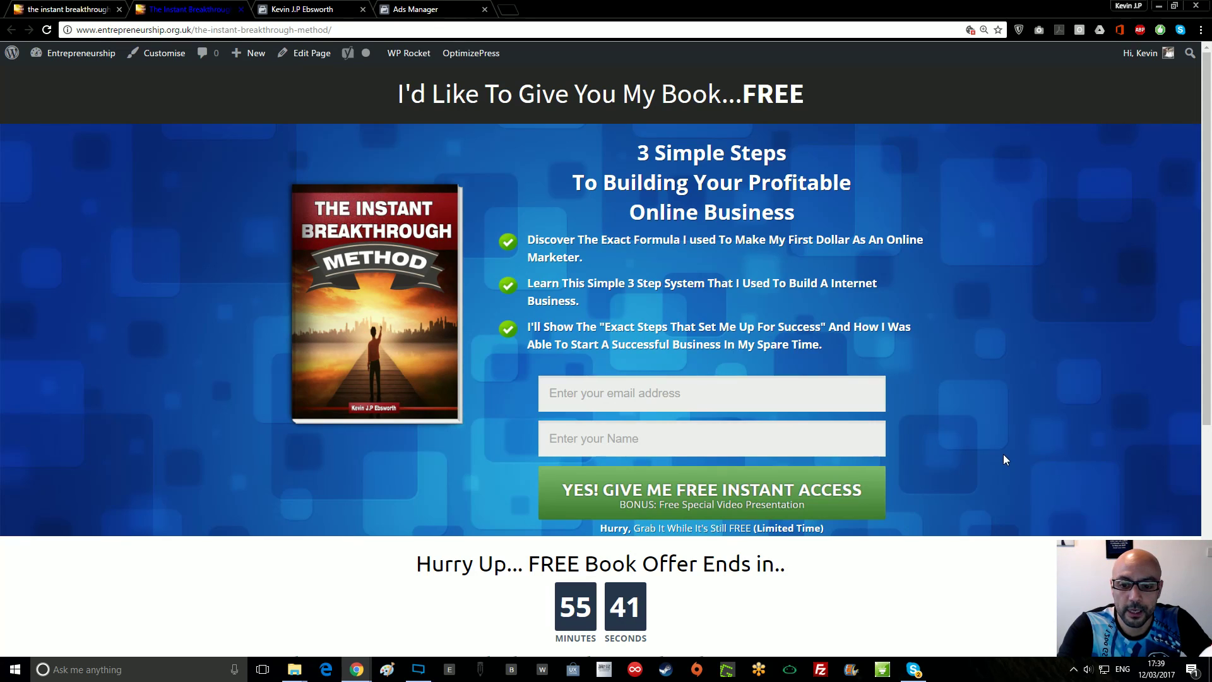
pyautogui.scroll(-1, 987, 401)
pyautogui.scroll(-5, 988, 401)
pyautogui.scroll(6, 988, 401)
pyautogui.scroll(-5, 988, 402)
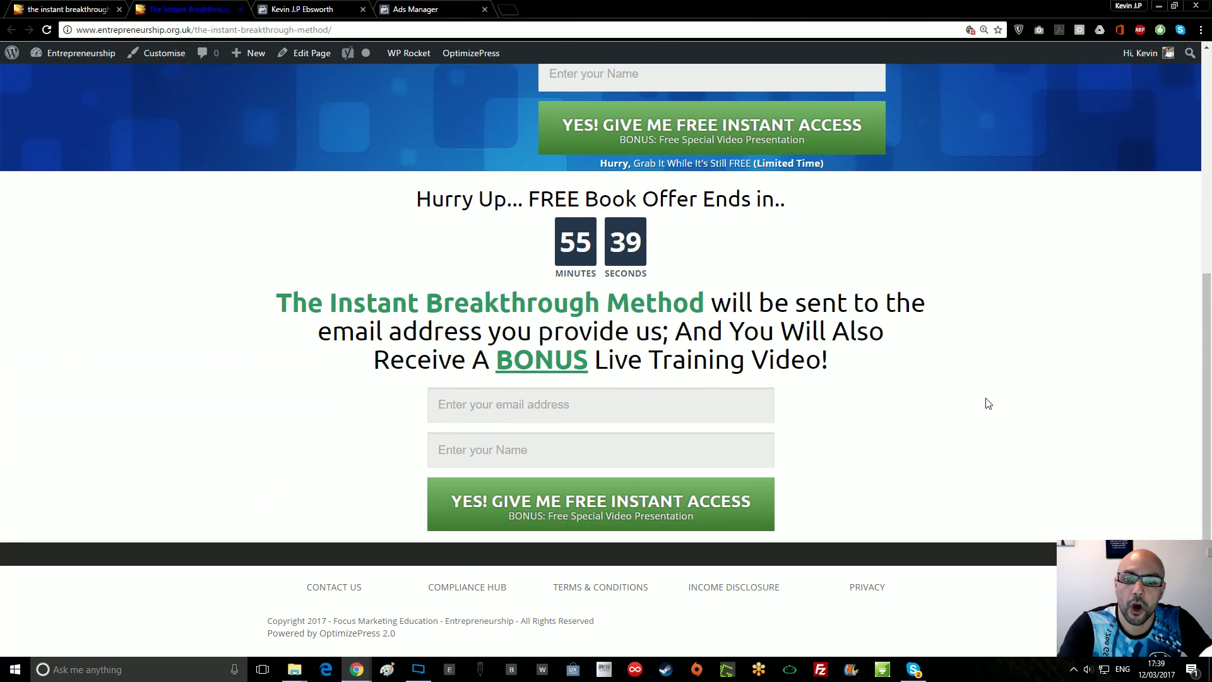
pyautogui.scroll(5, 989, 402)
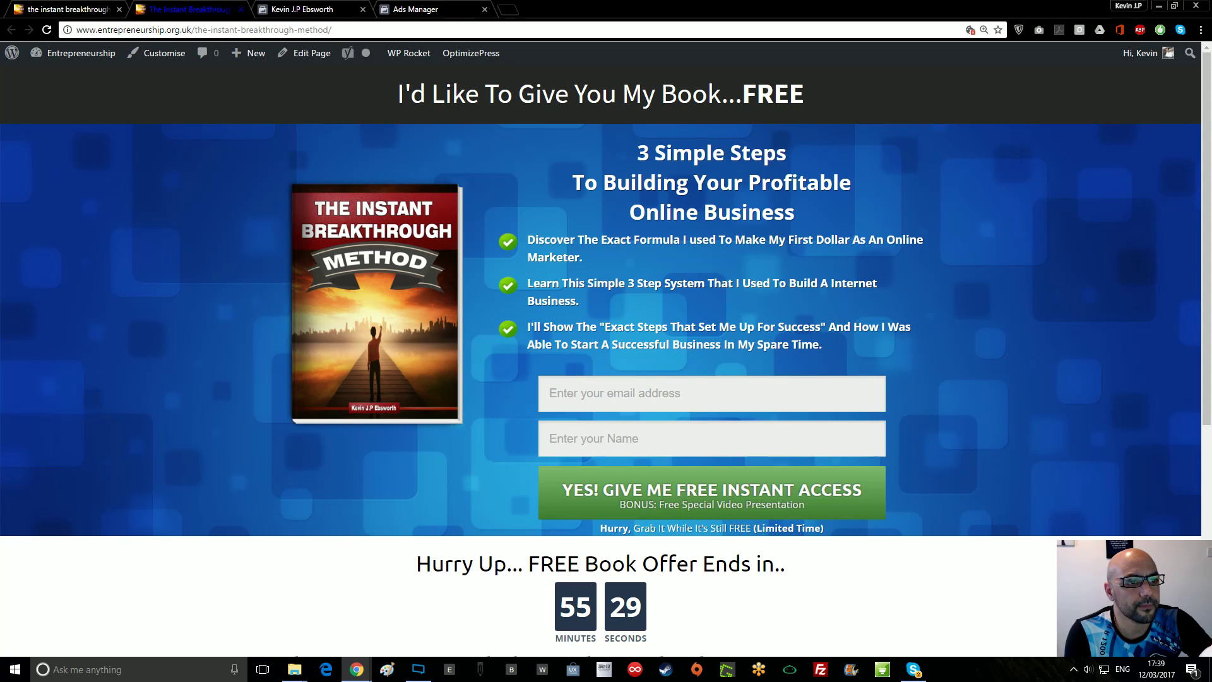
# Switch to the My Internet Education members dashboard, view it at full size, and move its window out of the way
pyautogui.hotkey('alt', 'Tab')
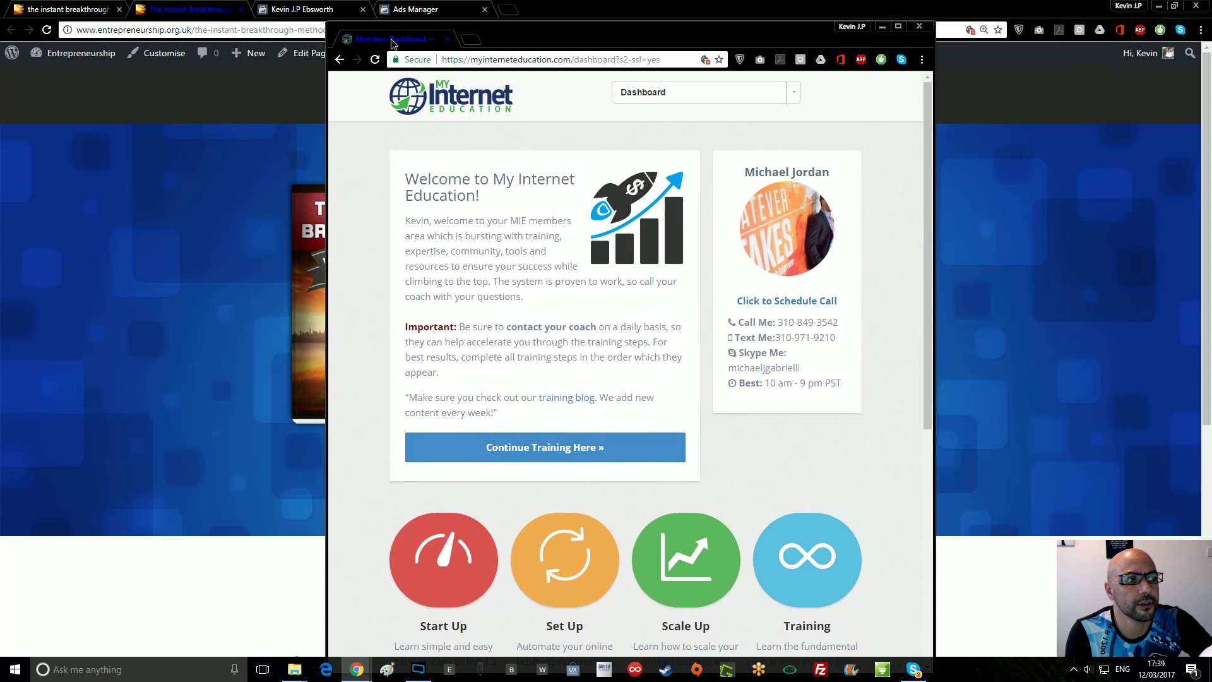
pyautogui.moveTo(635, 19); pyautogui.dragTo(458, 19)
pyautogui.doubleClick(458, 19)
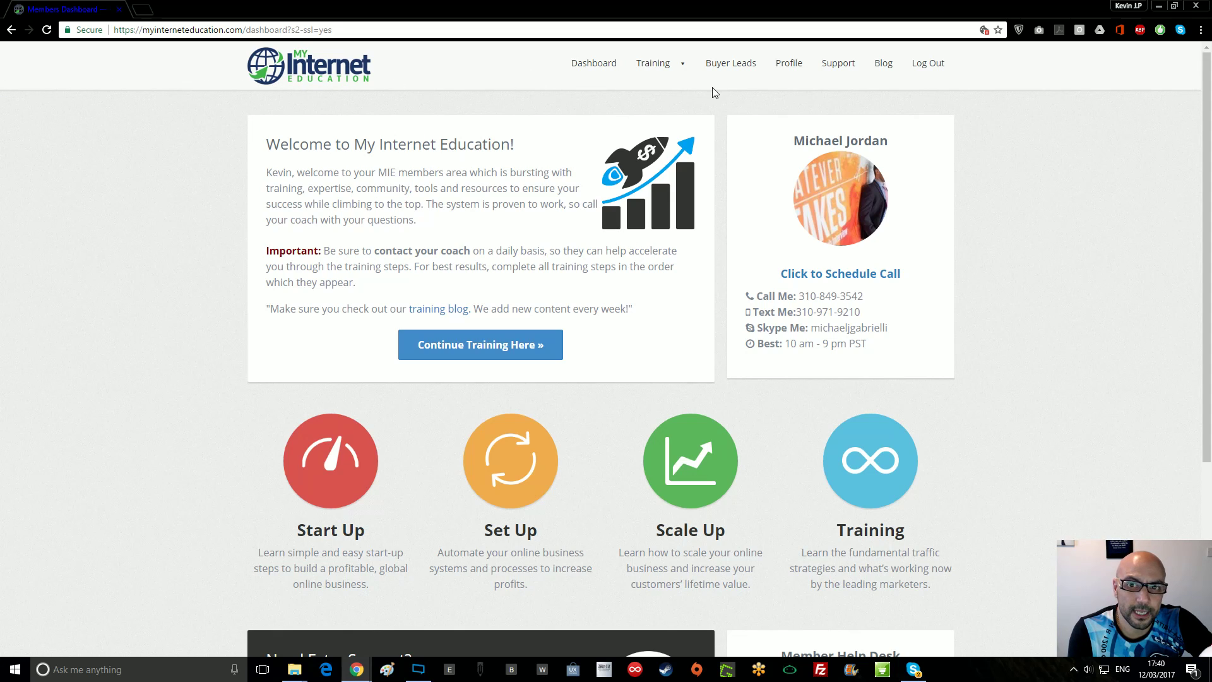
pyautogui.scroll(-5, 920, 440)
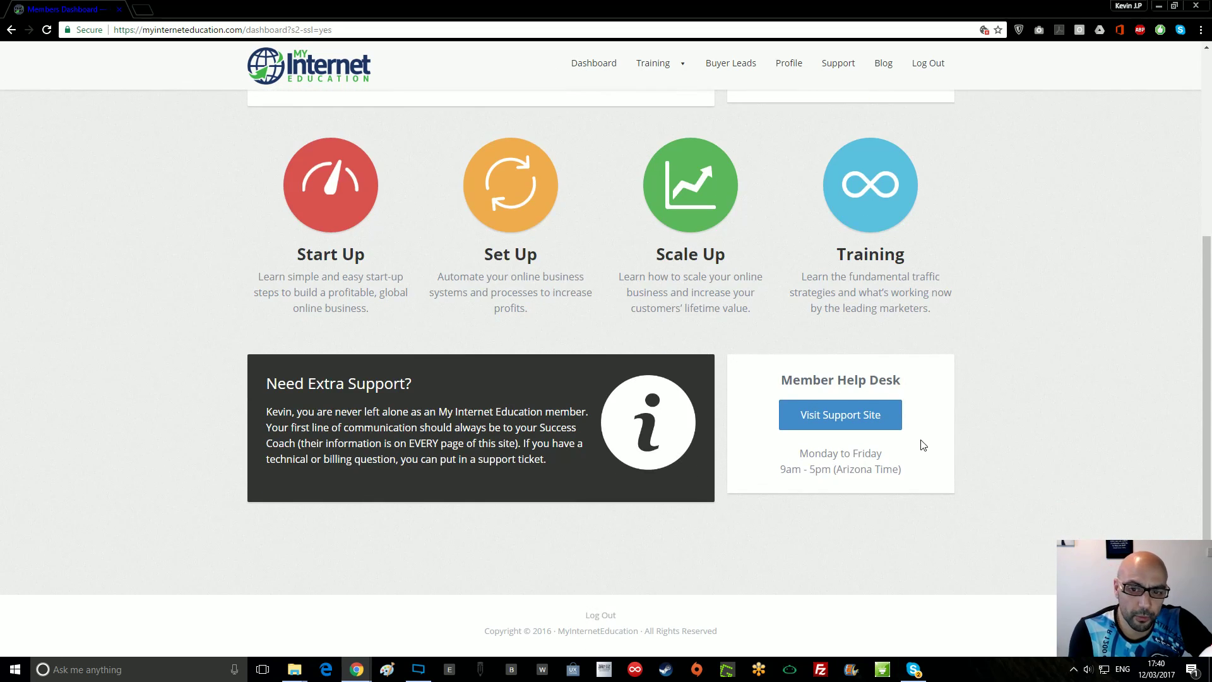
pyautogui.scroll(5, 896, 381)
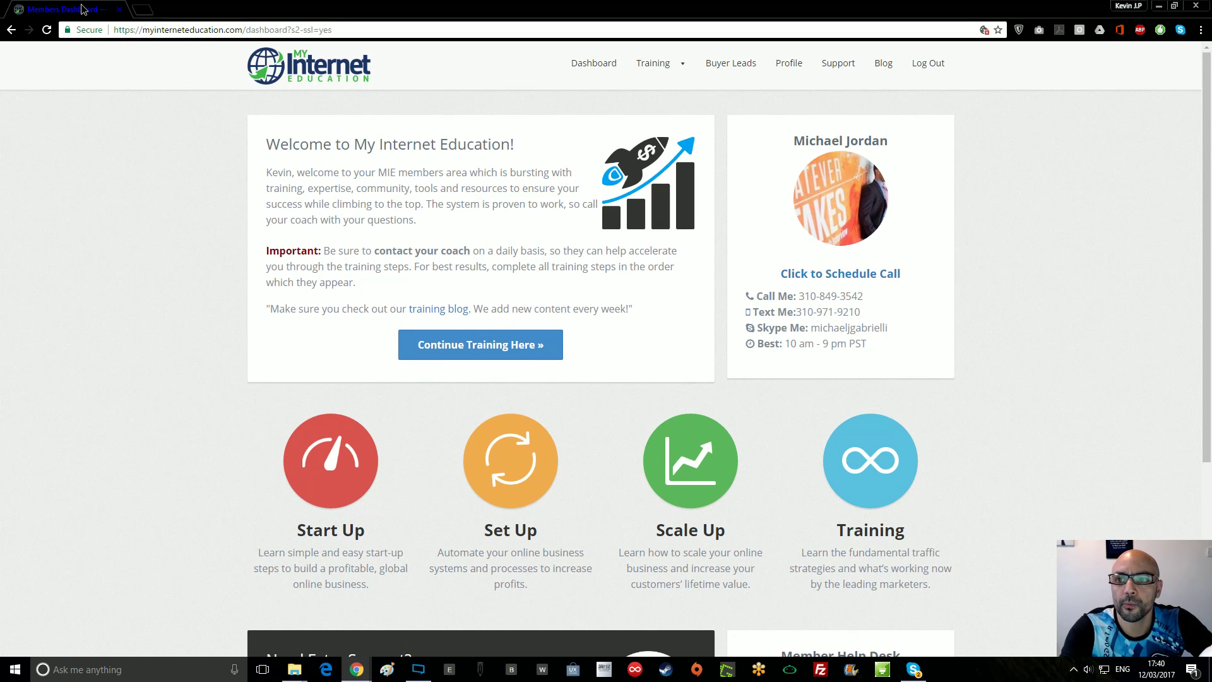
pyautogui.moveTo(81, 15); pyautogui.dragTo(1073, 120)
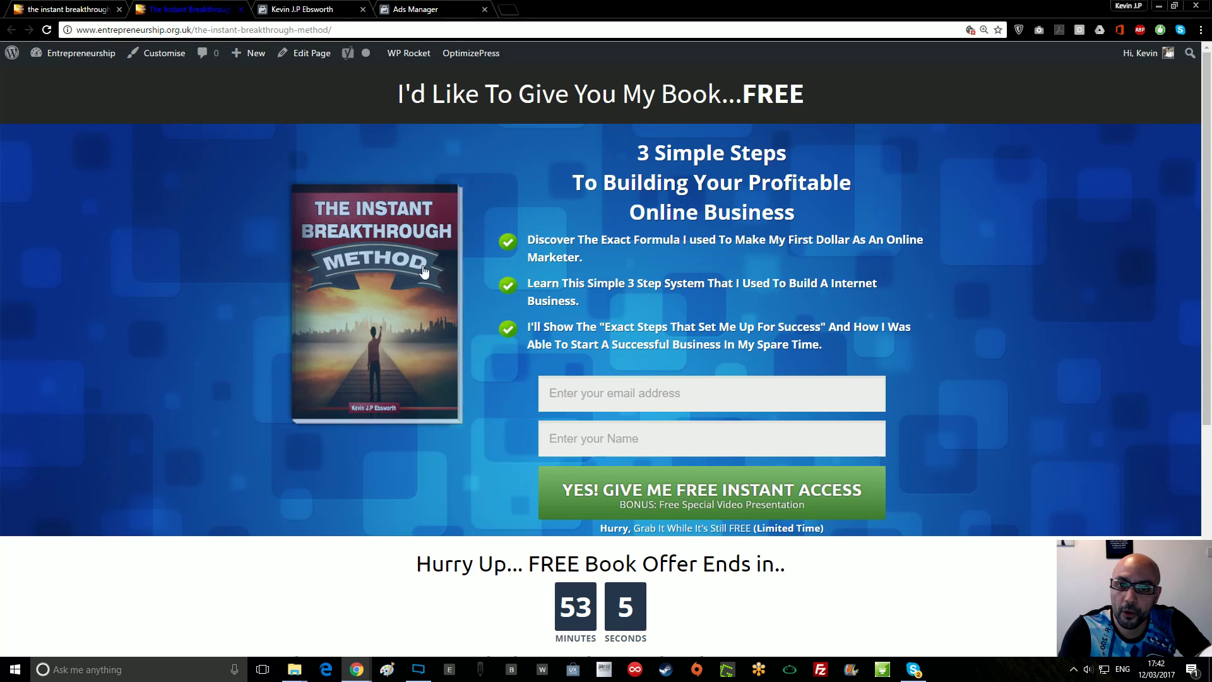
# Examine the opt-in page's book offer, countdown timer, bonus text and footer links from start to end
pyautogui.scroll(-4, 793, 399)
pyautogui.scroll(-1, 792, 398)
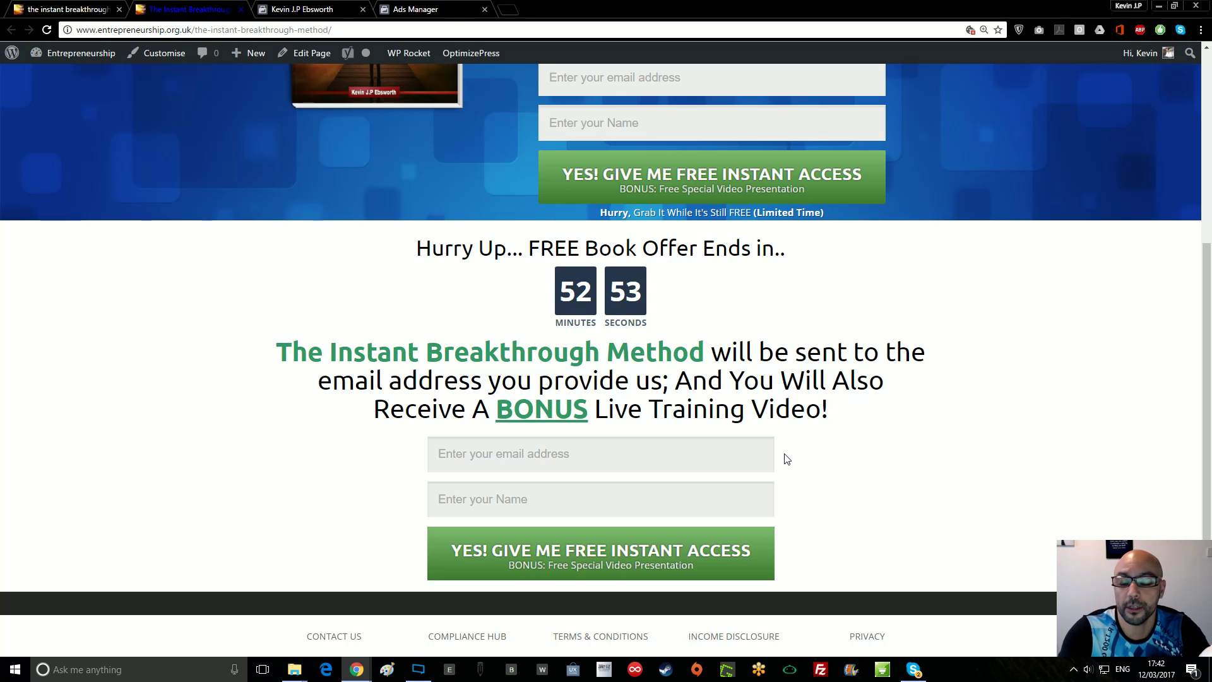
pyautogui.scroll(5, 792, 435)
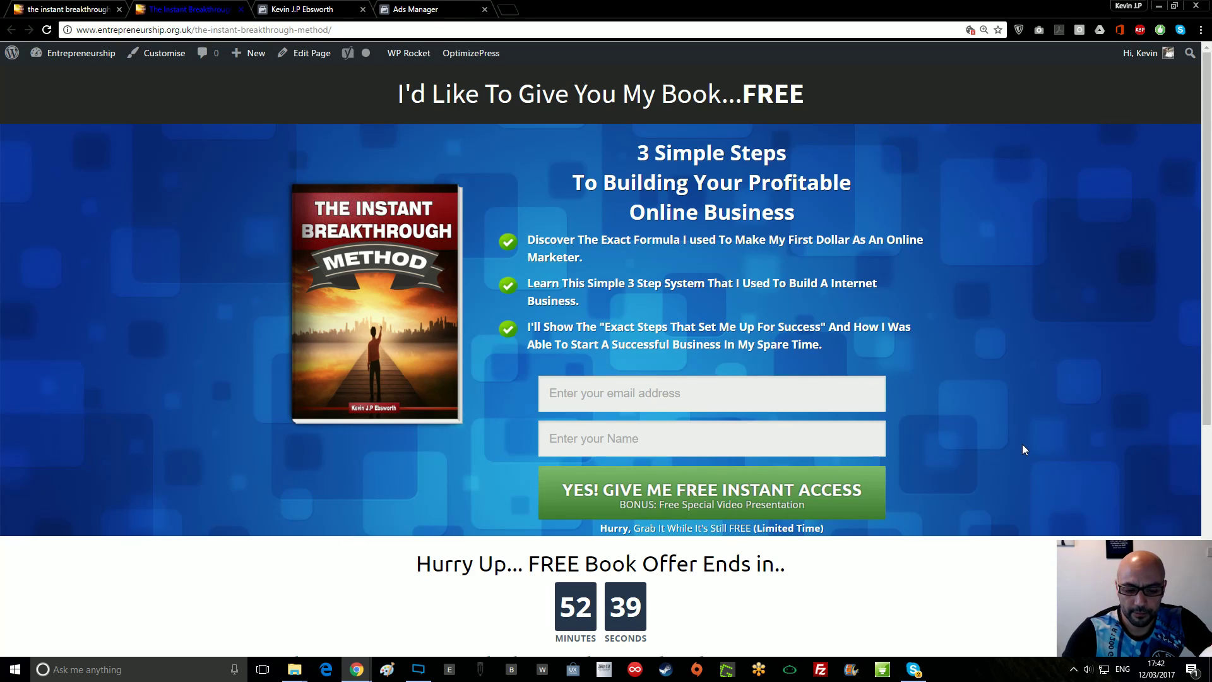
pyautogui.scroll(-3, 1022, 445)
pyautogui.scroll(3, 1023, 437)
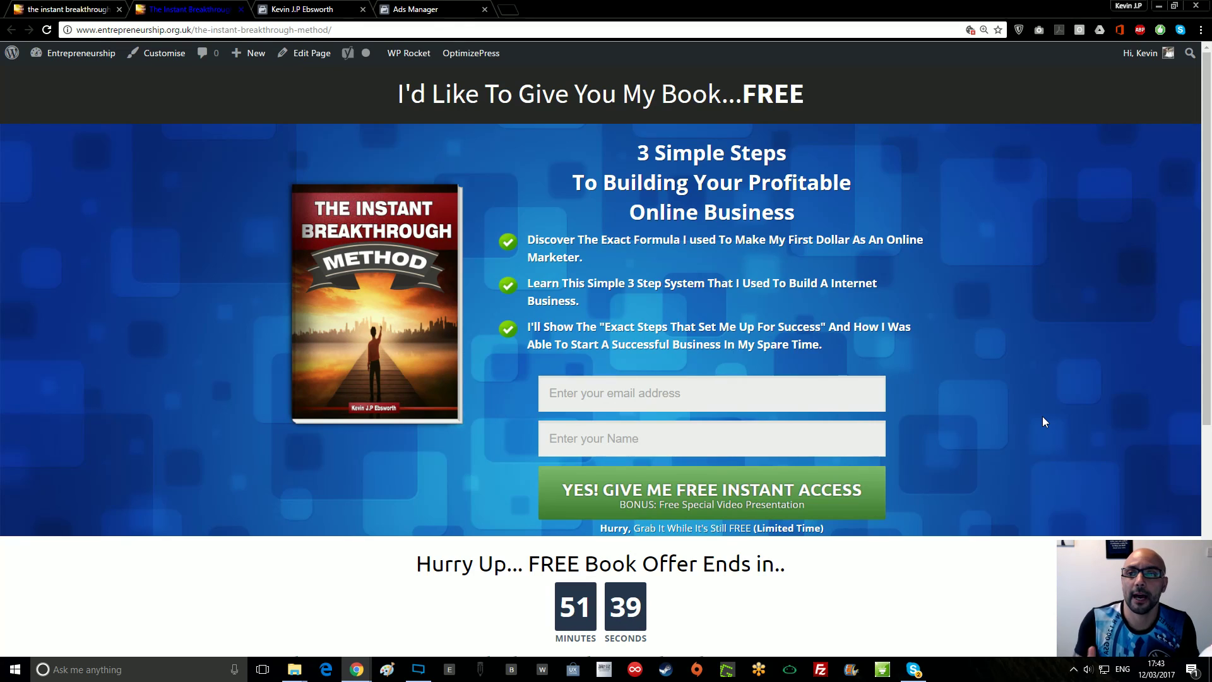
pyautogui.scroll(-5, 1017, 393)
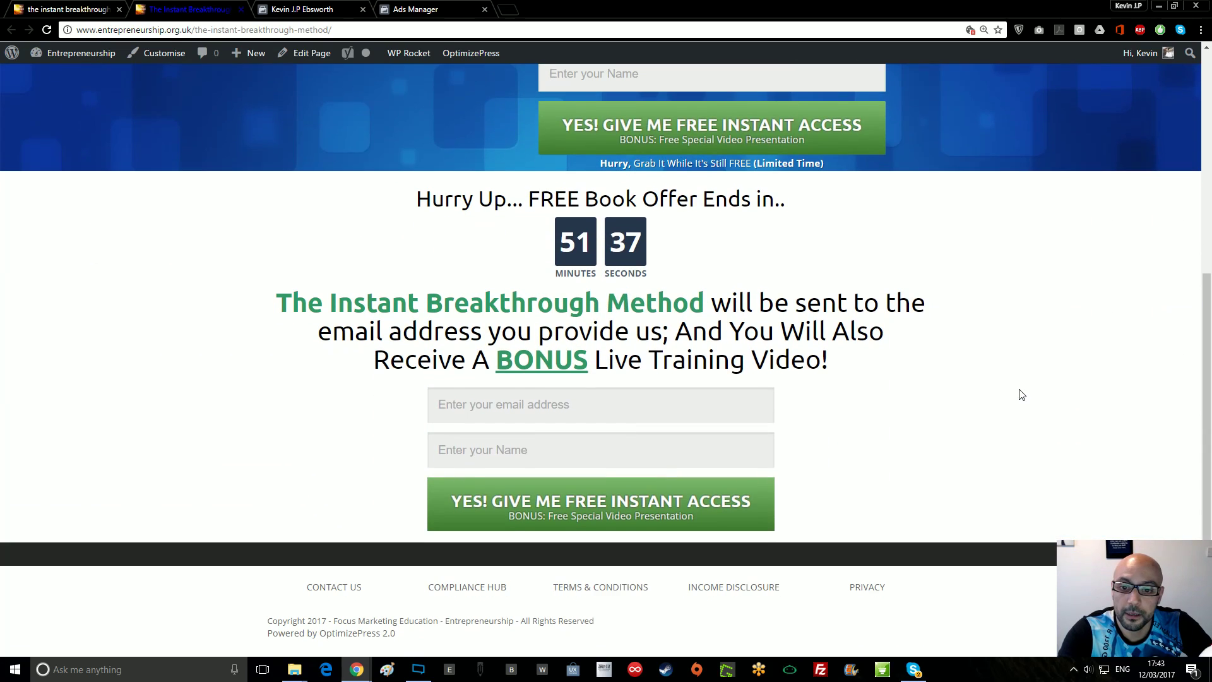
pyautogui.scroll(5, 1004, 397)
# Examine the thank-you page's book download offer, bonus video and instant access section, and reload the page
pyautogui.click(43, 12)
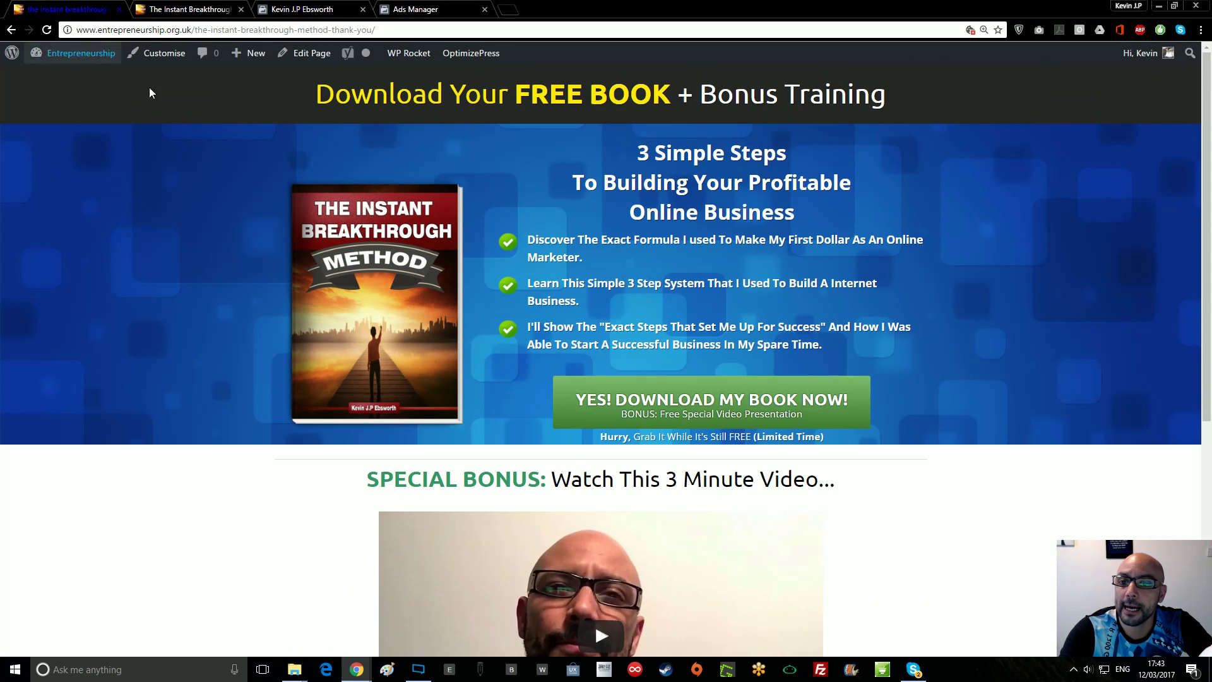
pyautogui.scroll(-5, 921, 126)
pyautogui.scroll(5, 988, 373)
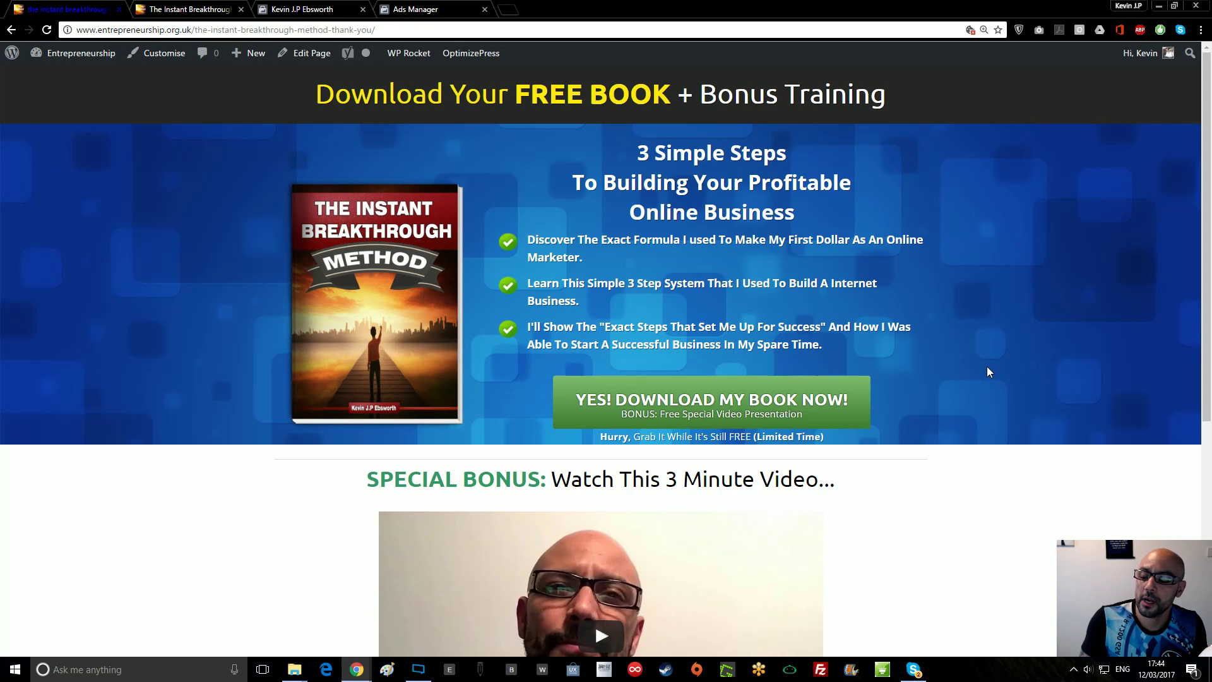
pyautogui.scroll(-4, 987, 367)
pyautogui.scroll(4, 987, 366)
pyautogui.scroll(-6, 987, 367)
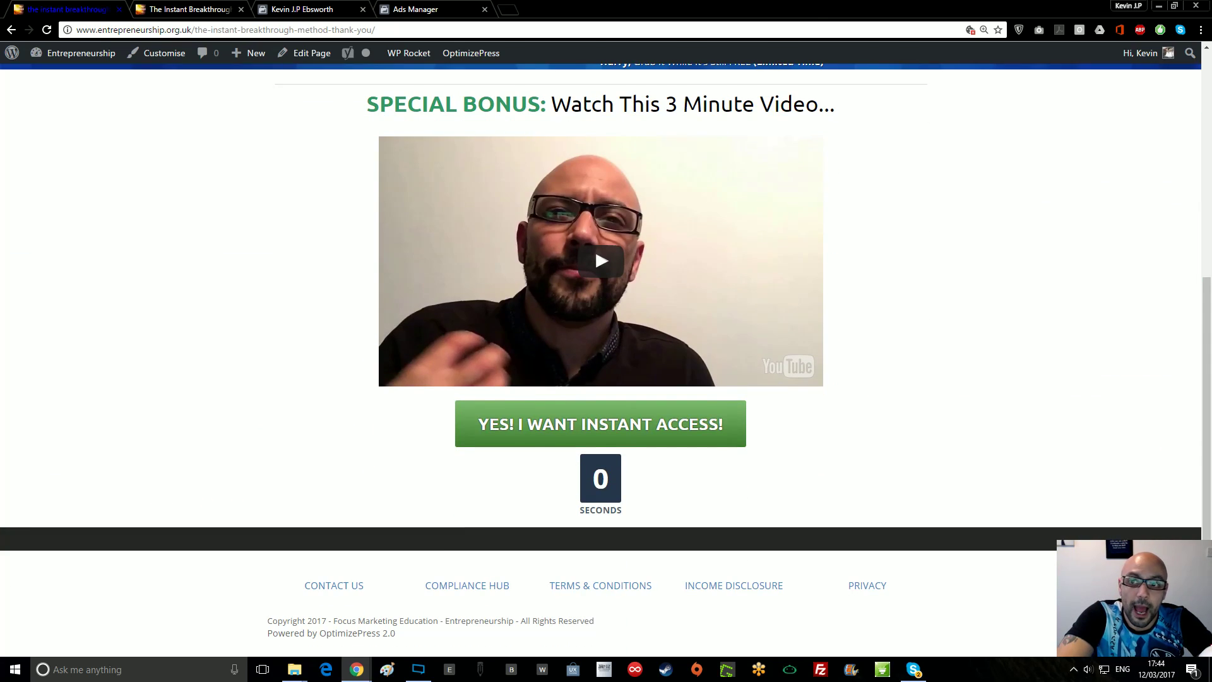
pyautogui.scroll(5, 1004, 406)
pyautogui.scroll(-5, 952, 411)
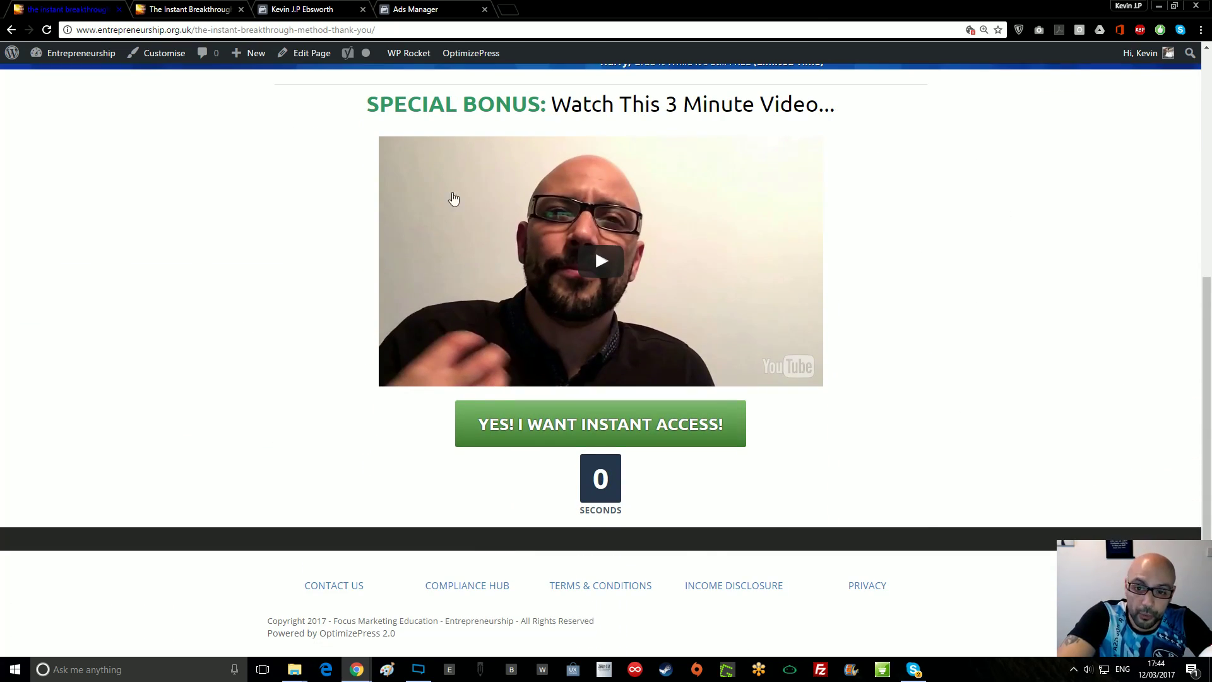
pyautogui.scroll(5, 695, 435)
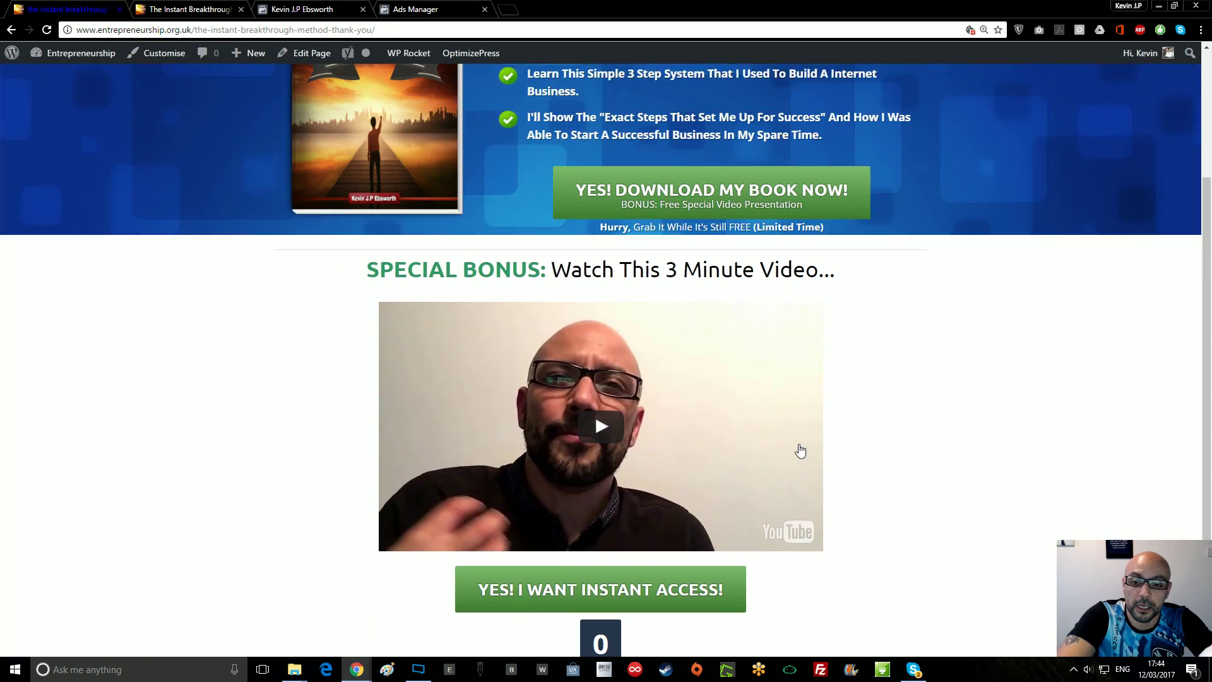
pyautogui.scroll(-5, 812, 398)
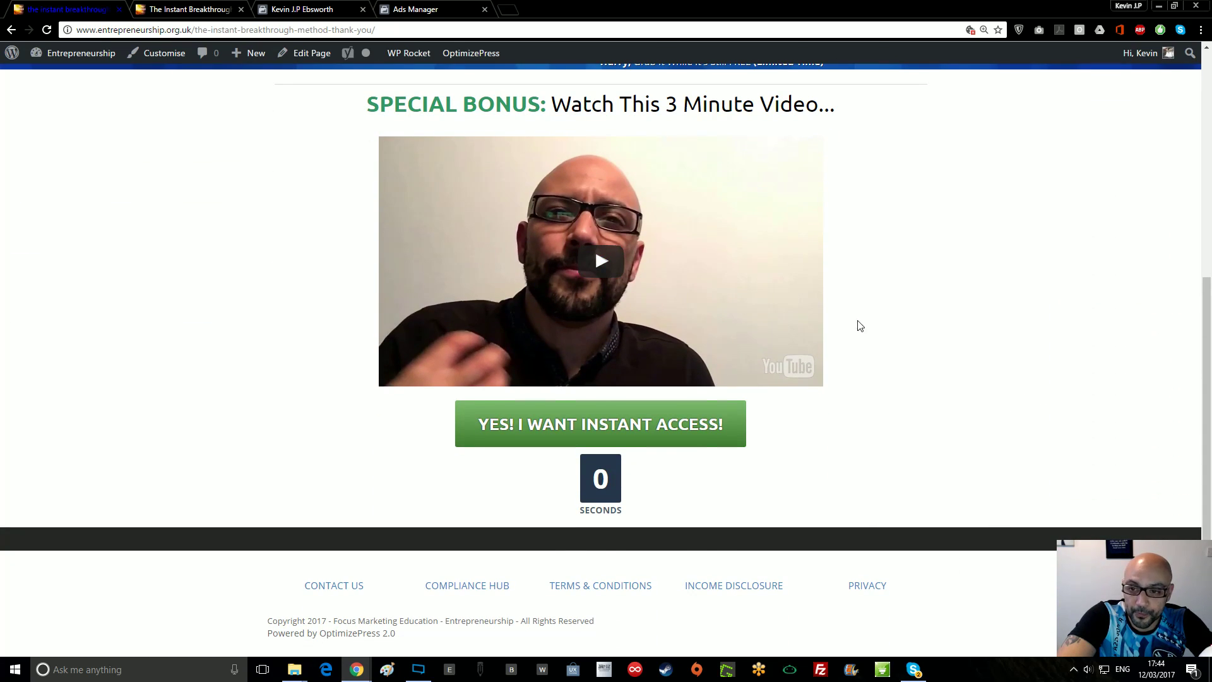
pyautogui.click(47, 29)
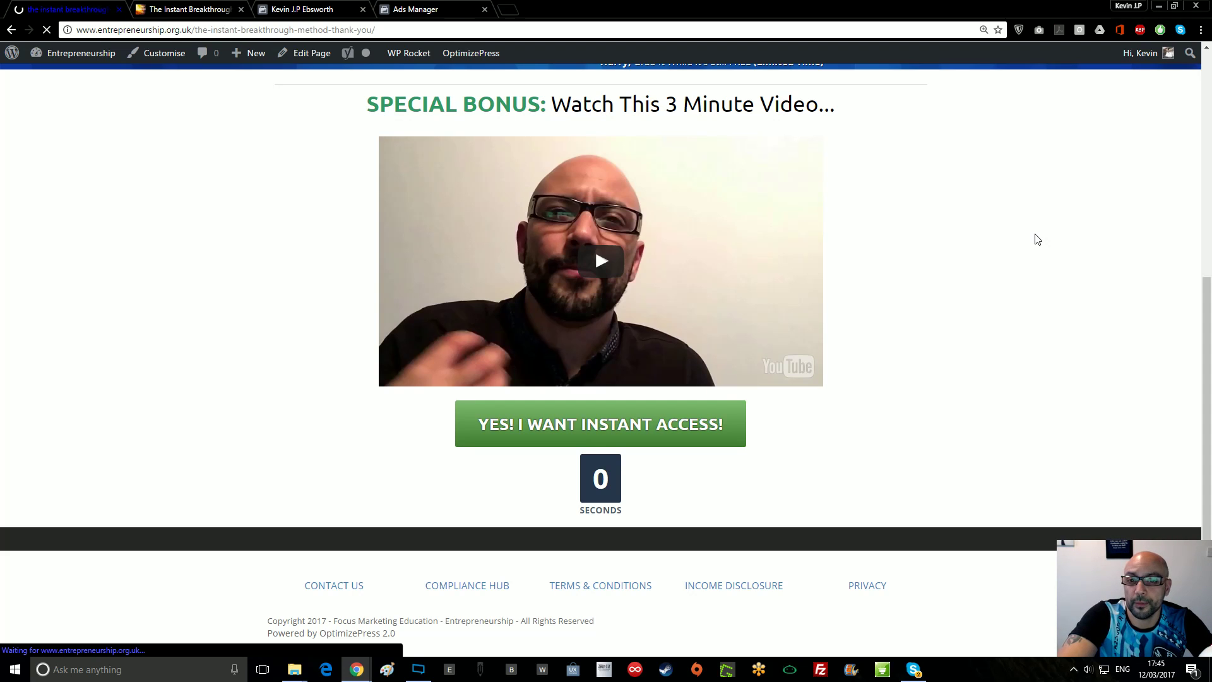
pyautogui.scroll(5, 947, 473)
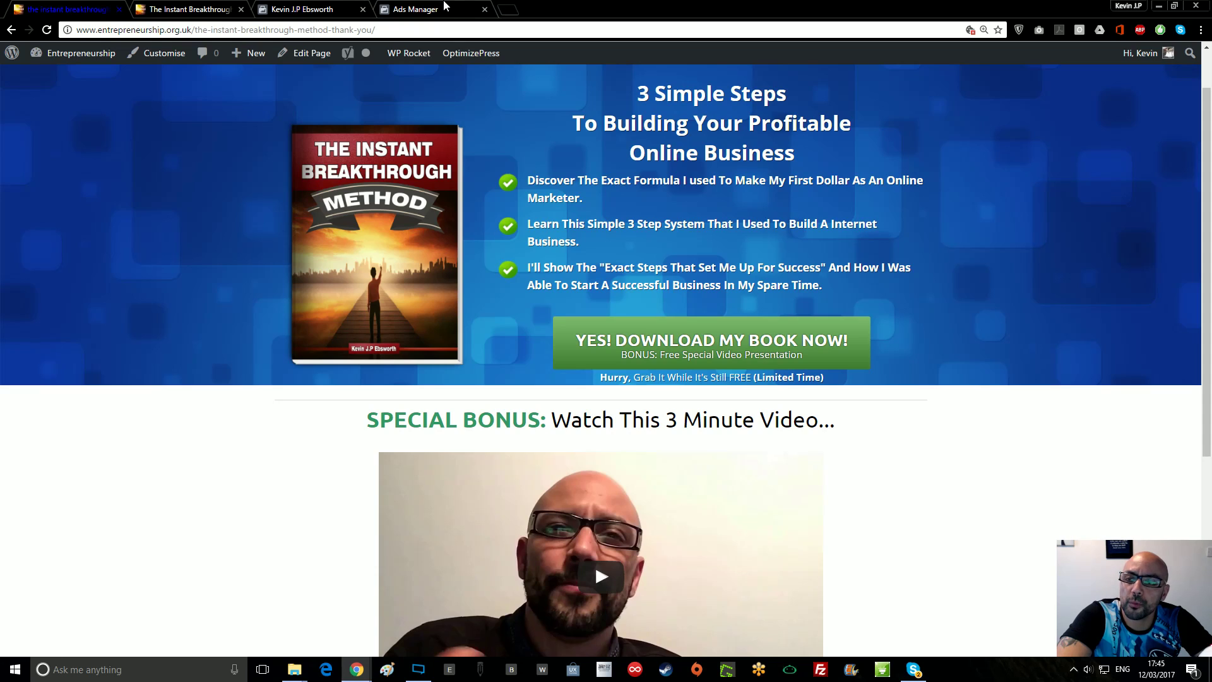
# Look over the Facebook business page's weekly activity, posts and cover section
pyautogui.click(343, 6)
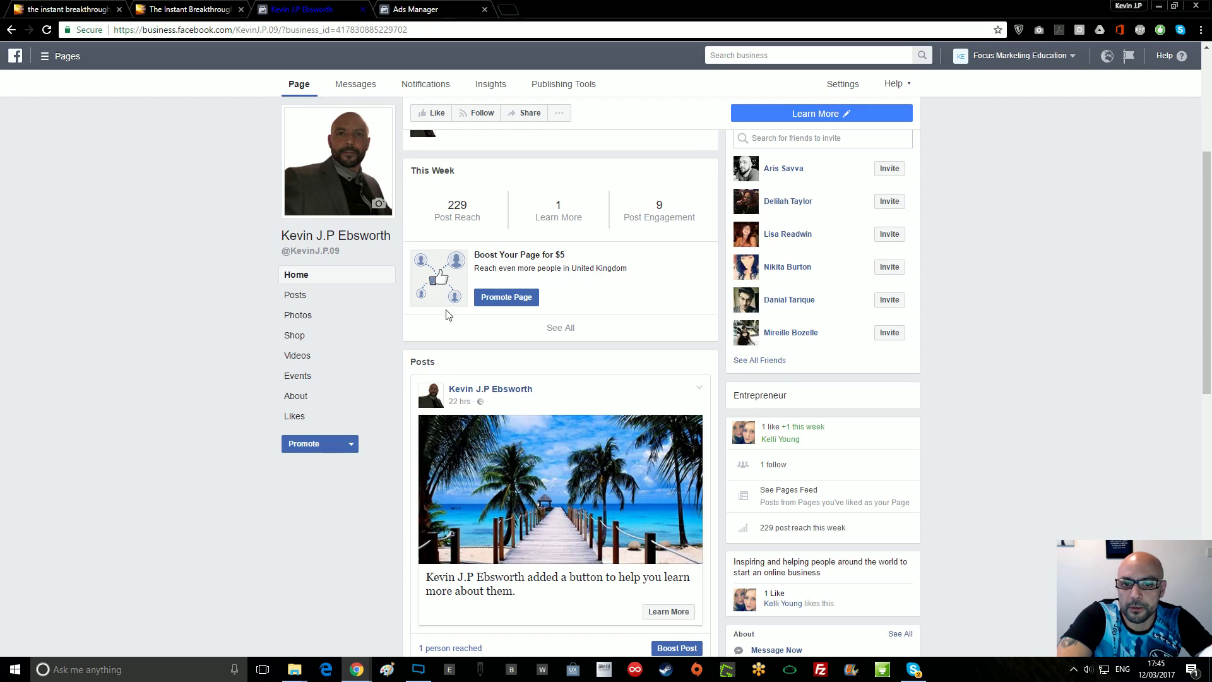
pyautogui.scroll(-5, 449, 311)
pyautogui.scroll(9, 450, 311)
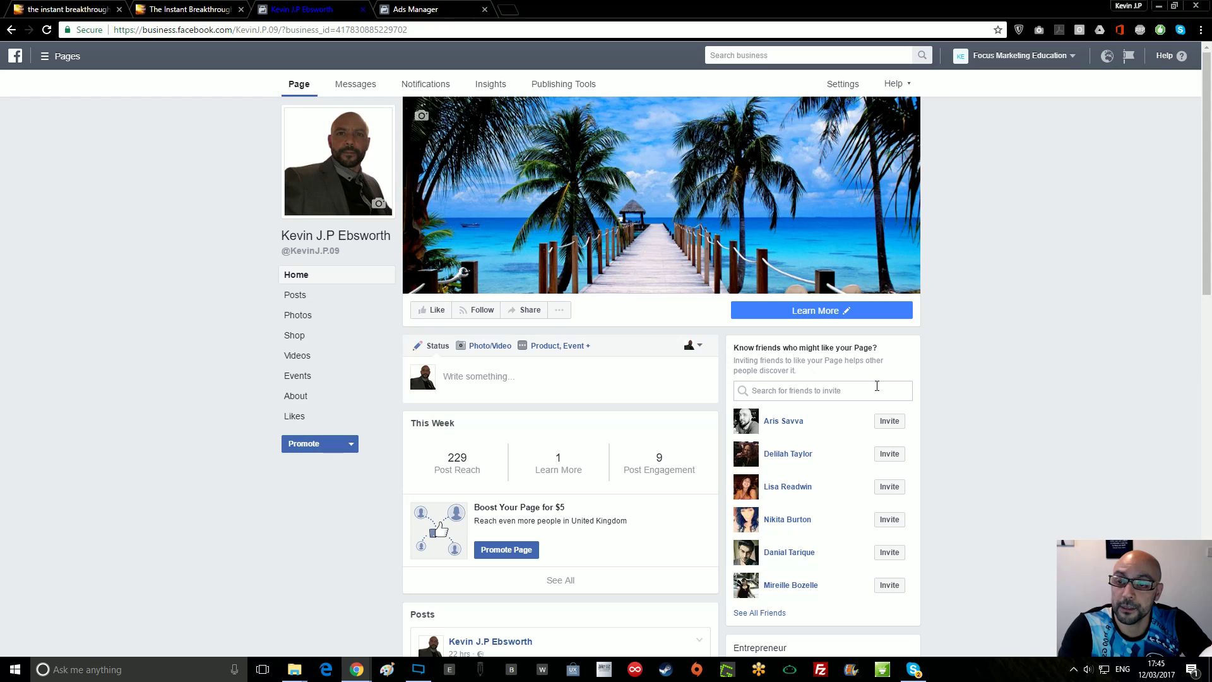
# Review the Book Funnel campaign's ad sets in Ads Manager, including their reach and cost figures
pyautogui.click(456, 14)
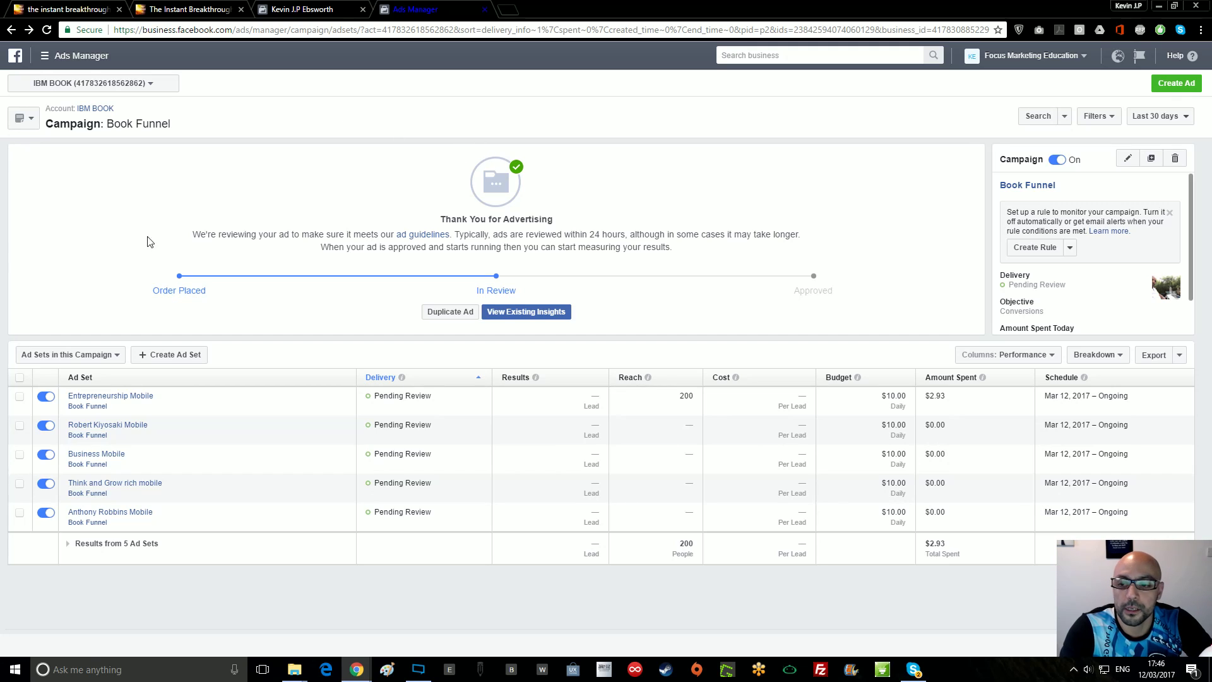
pyautogui.moveTo(647, 377)
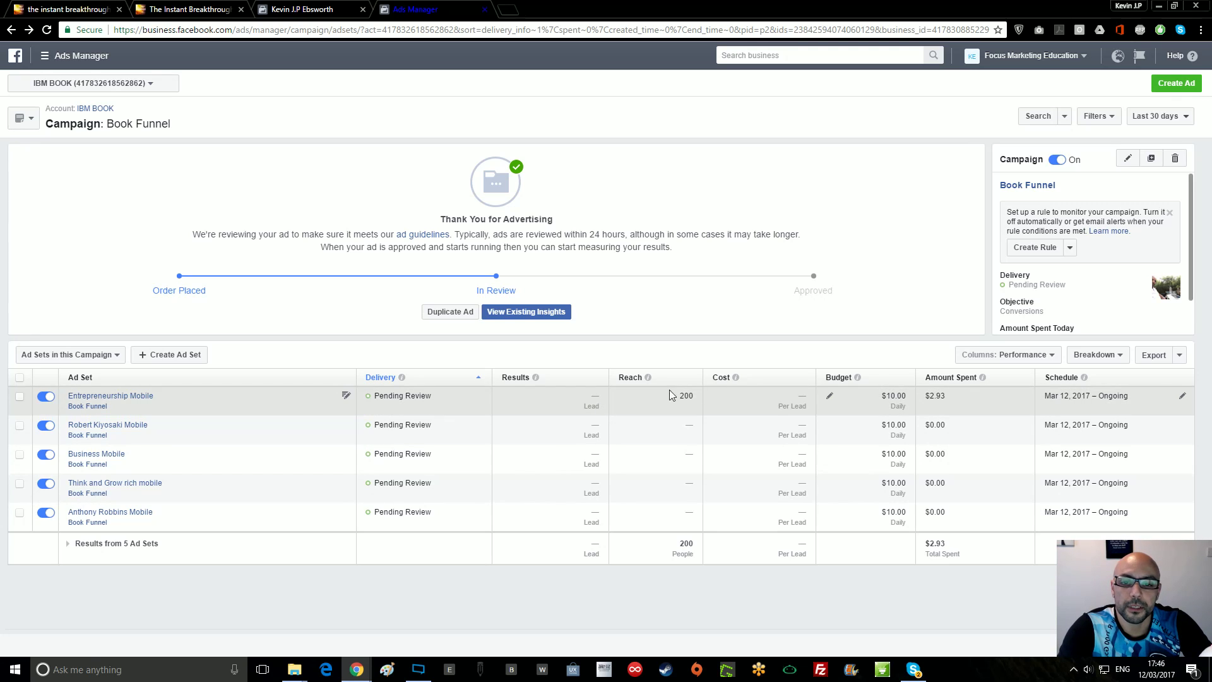
pyautogui.moveTo(735, 377)
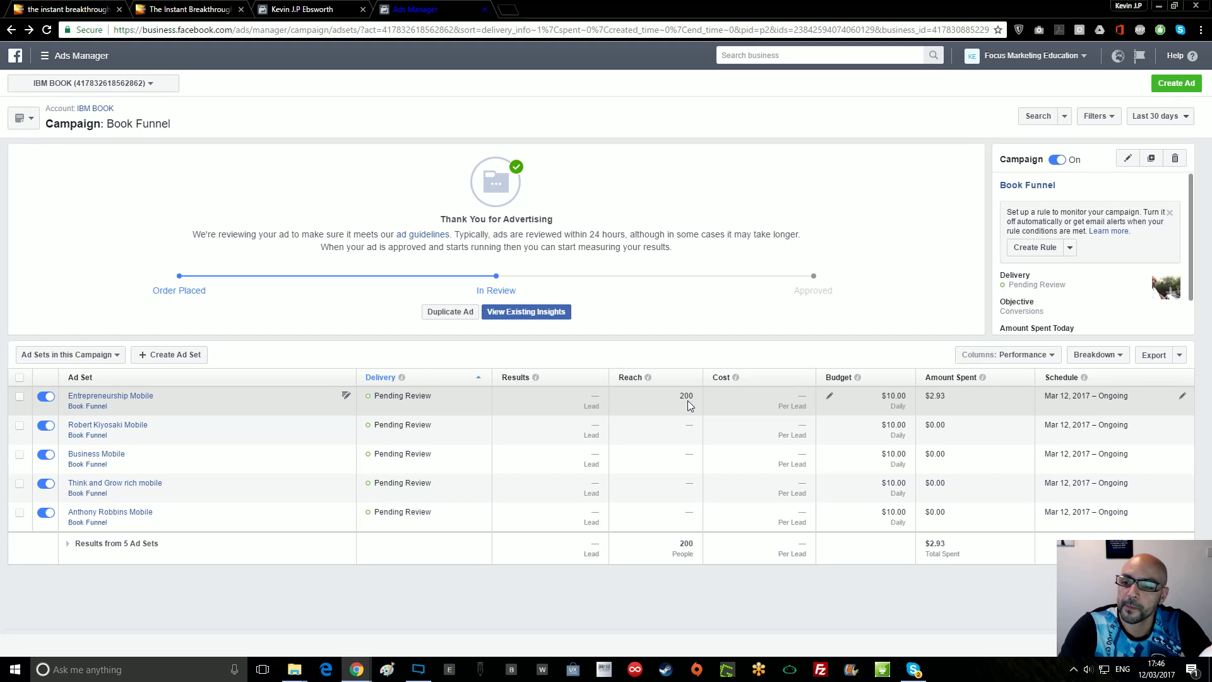
# Open the Entrepreneurship Mobile ad set and copy the ad set name from the Image 1 ad's entry
pyautogui.click(99, 397)
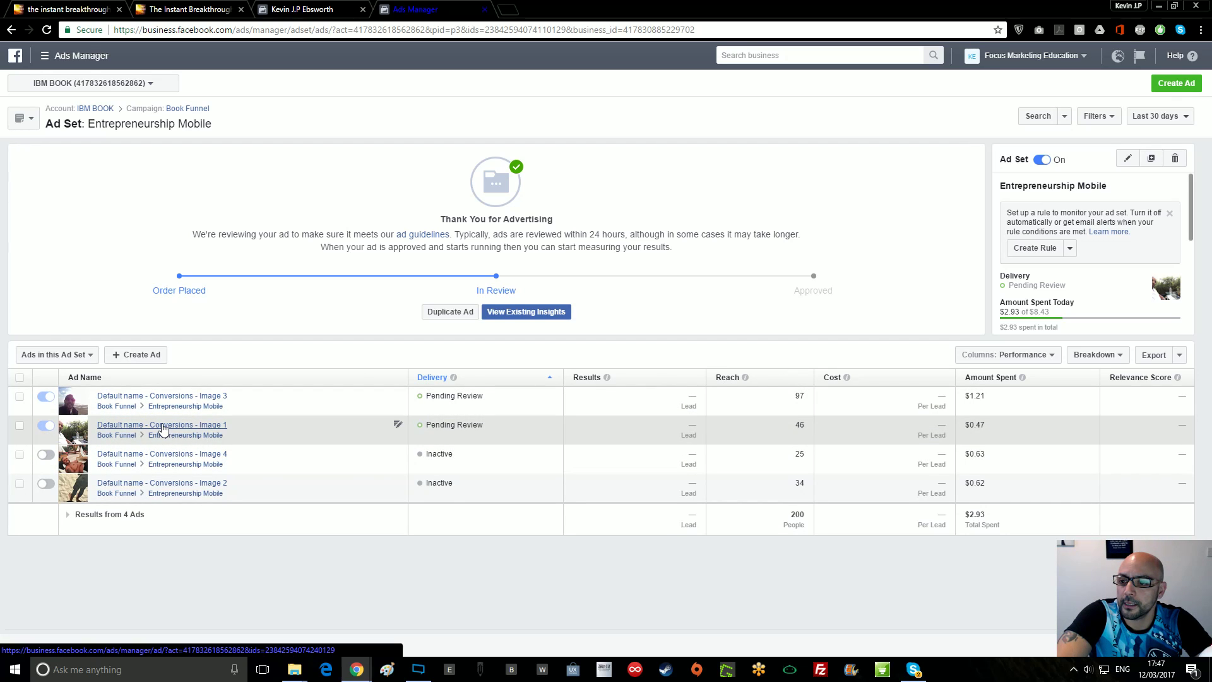
pyautogui.moveTo(225, 435); pyautogui.dragTo(151, 444)
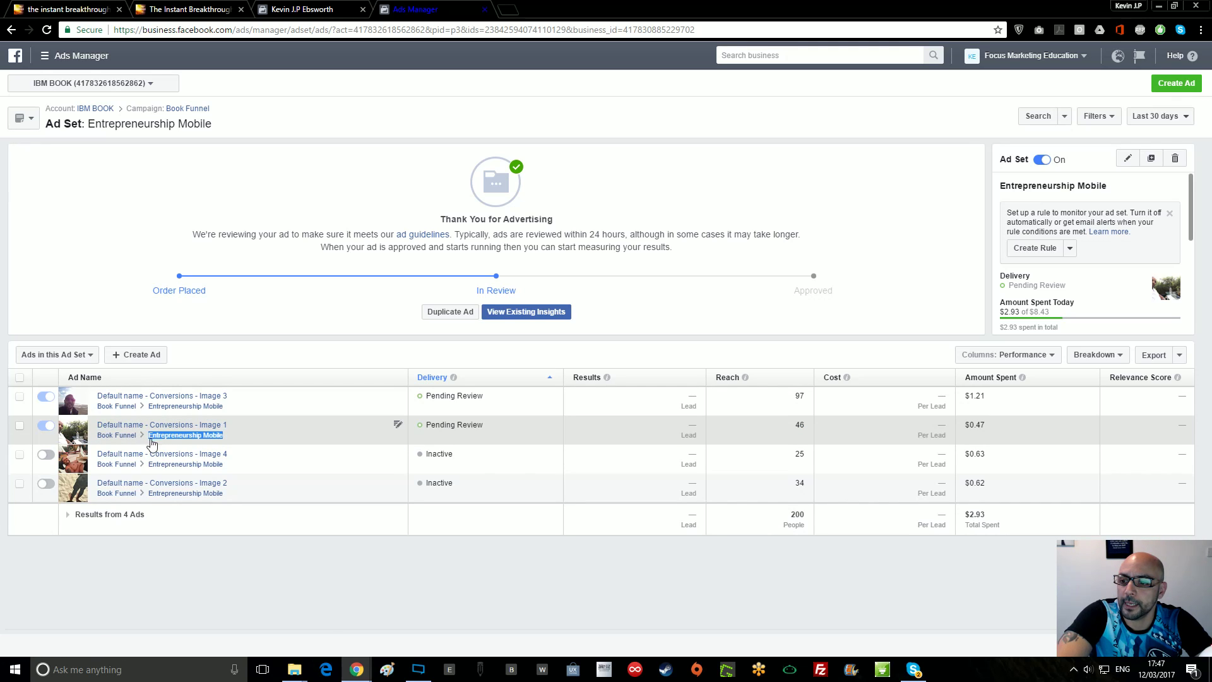
pyautogui.rightClick(155, 433)
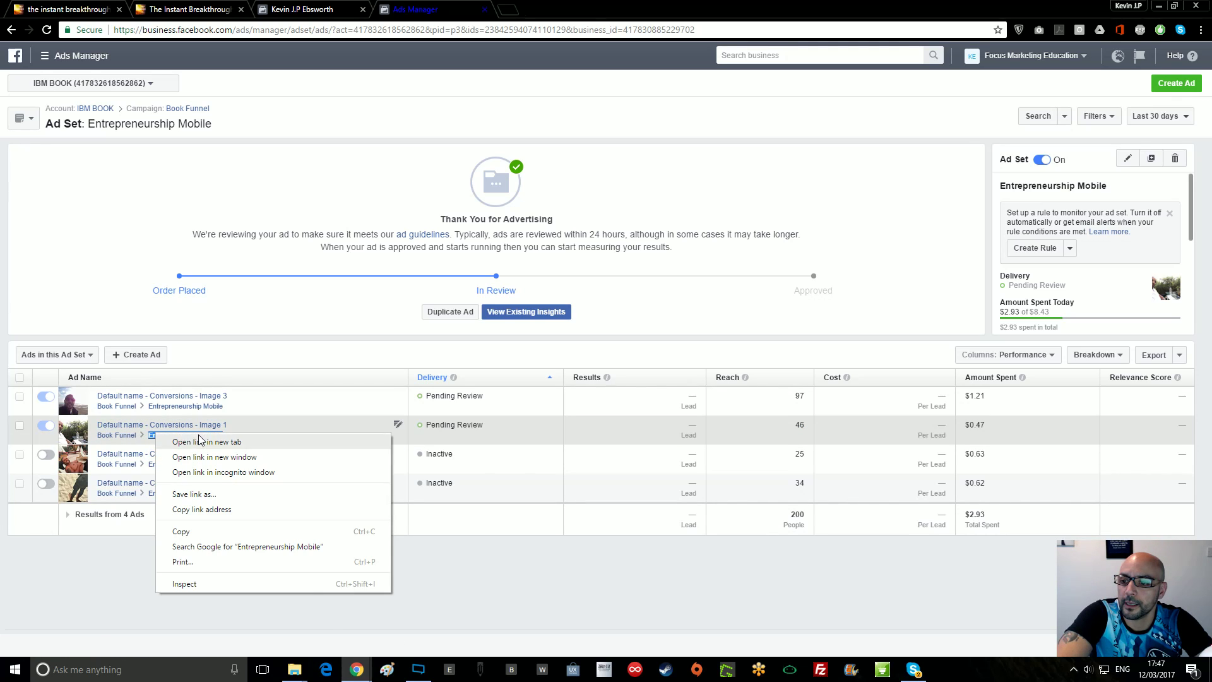
pyautogui.click(201, 533)
# Open the Conversions - Image 1 ad for editing and replace its ad name with Entrepreneurship Mobile
pyautogui.click(398, 424)
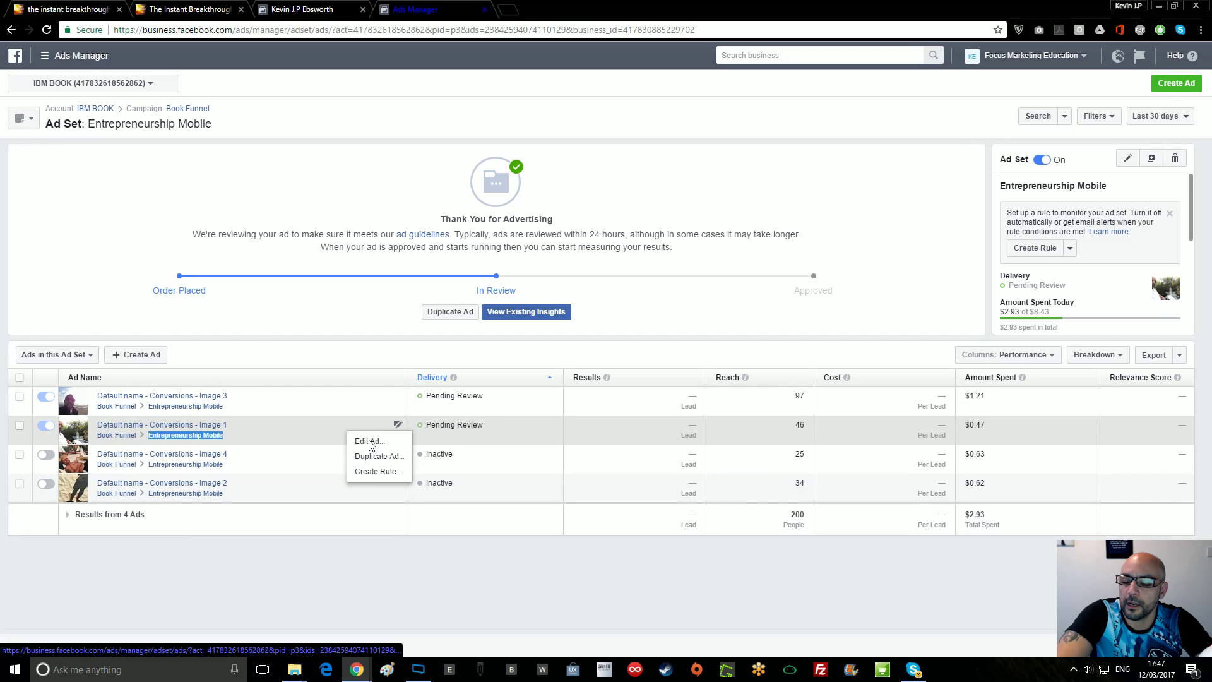
pyautogui.click(370, 442)
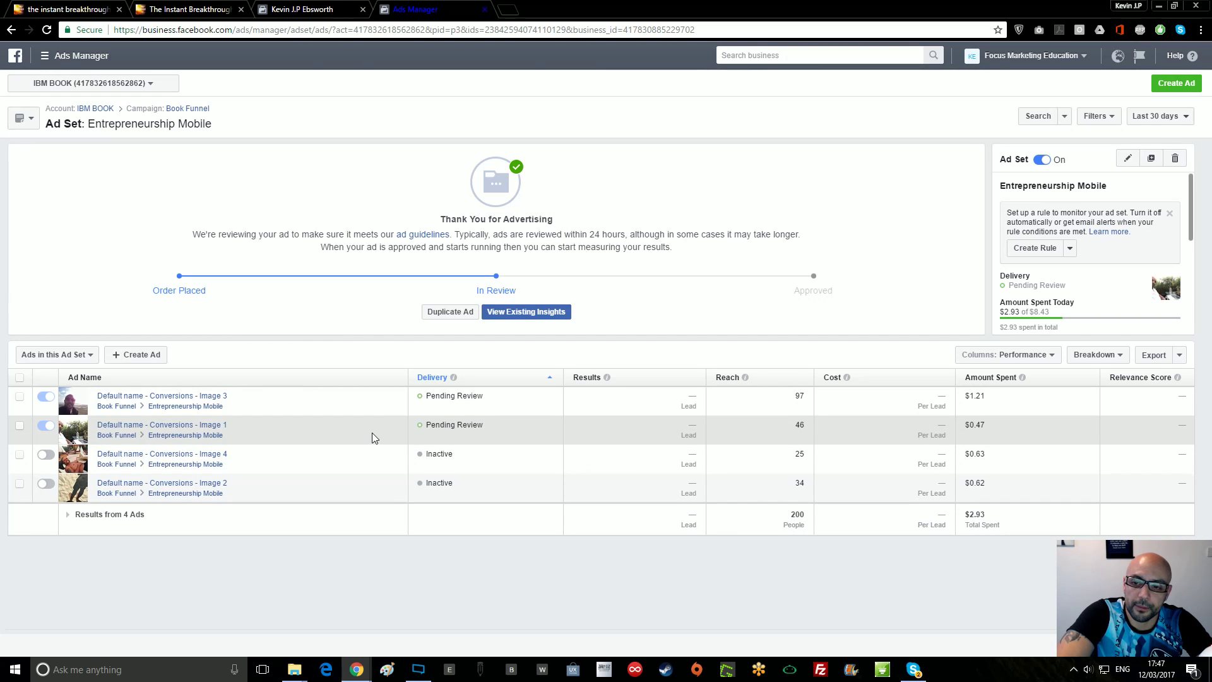
pyautogui.click(398, 424)
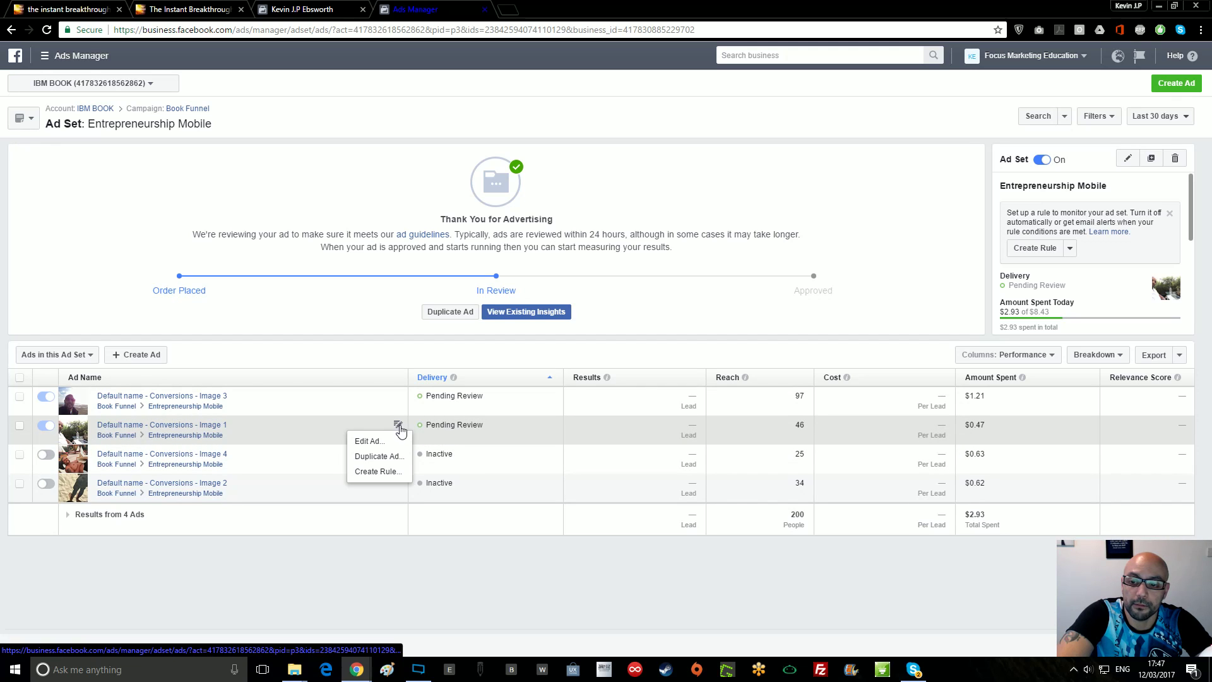
pyautogui.click(398, 424)
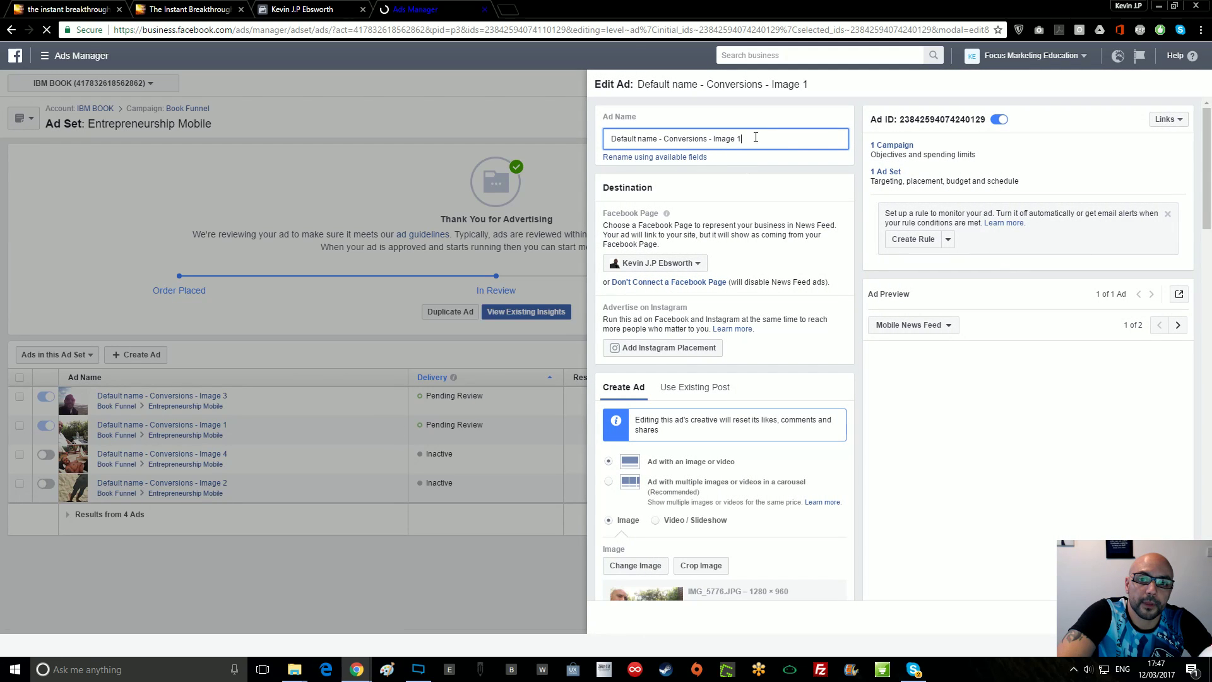
pyautogui.tripleClick(756, 138)
pyautogui.hotkey('ctrl', 'v')
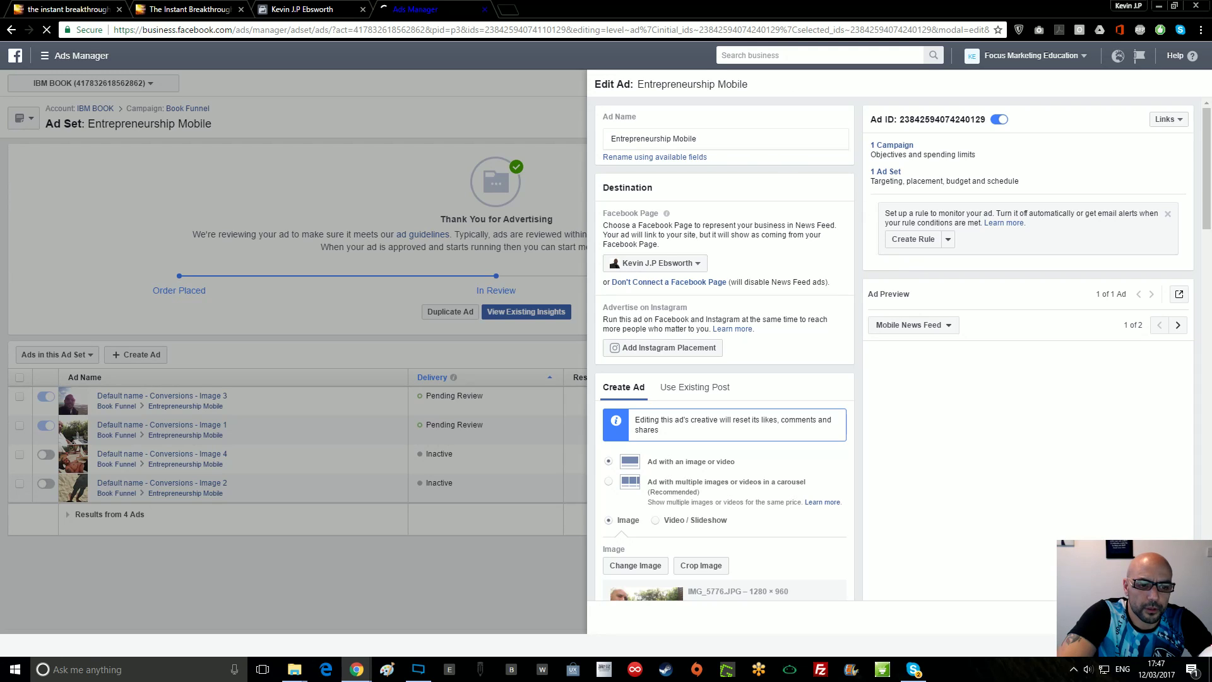
# Save the Image 1 ad's new name, then rename the Conversions - Image 3 ad as Entrepreneurship Mobile and return to its ad set
pyautogui.press('Return')
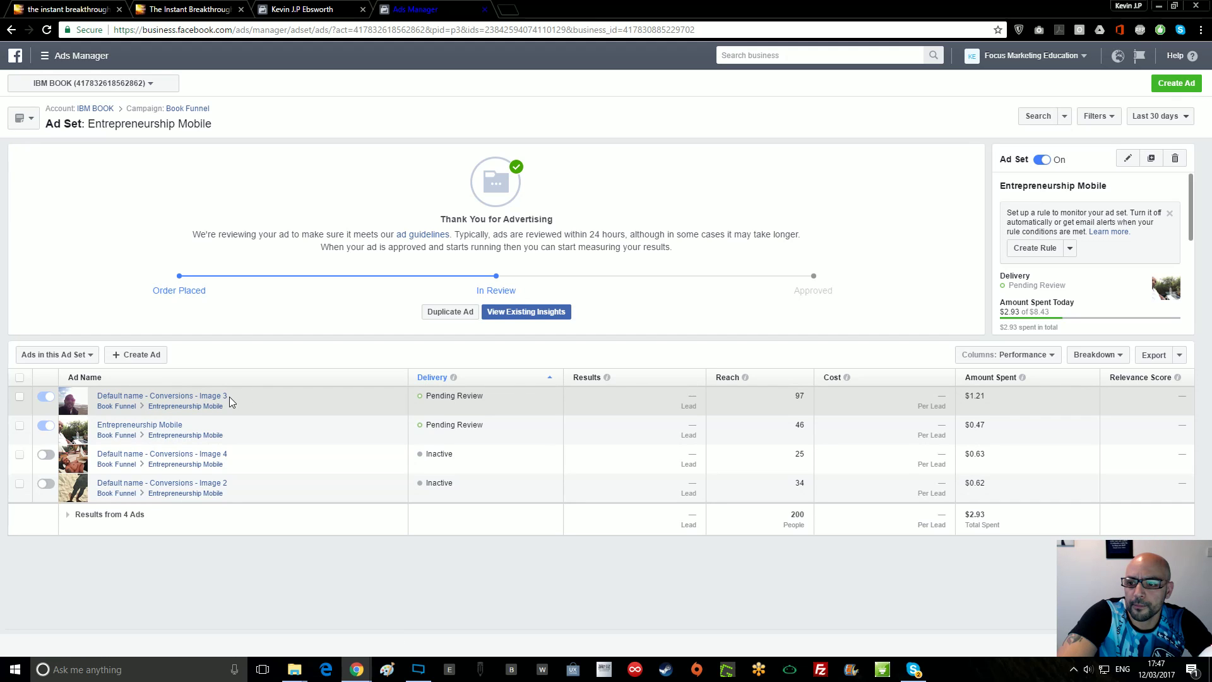
pyautogui.click(222, 398)
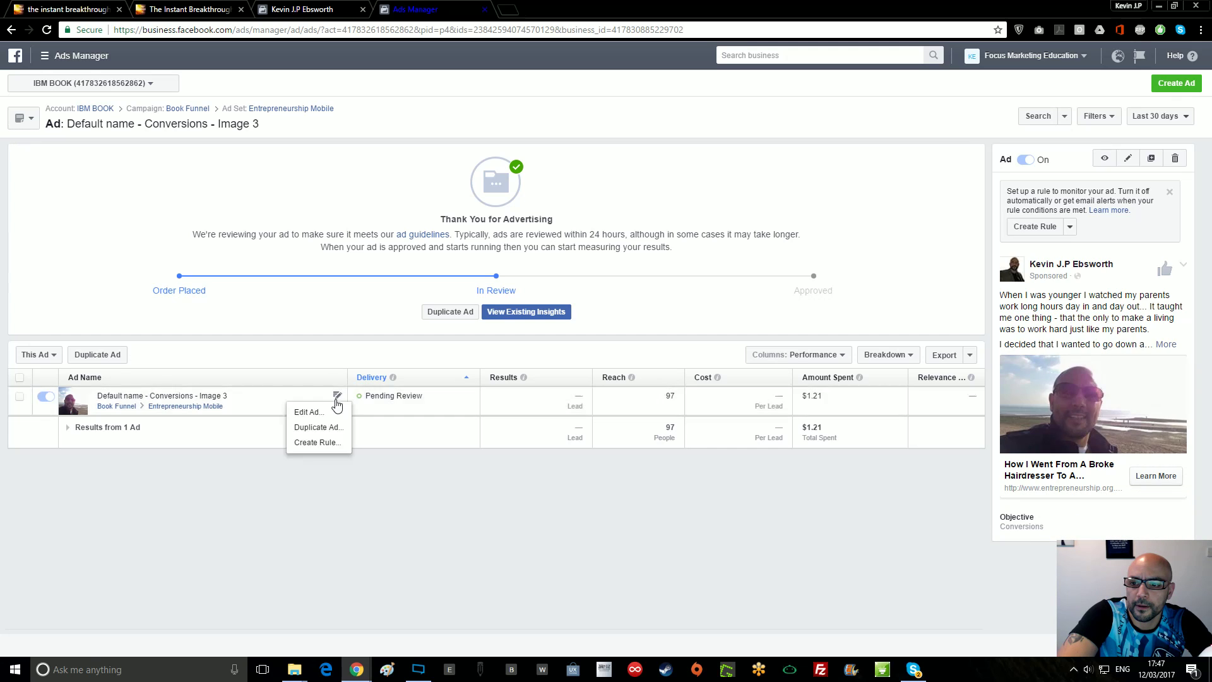
pyautogui.click(336, 397)
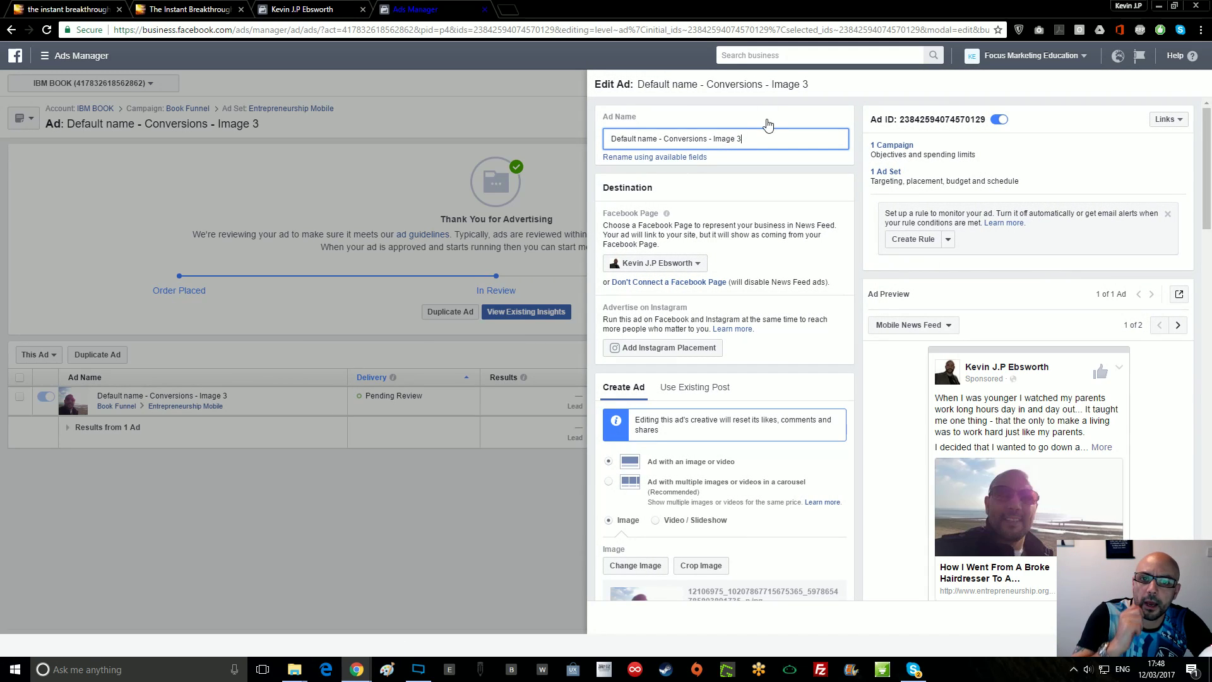
pyautogui.tripleClick(763, 140)
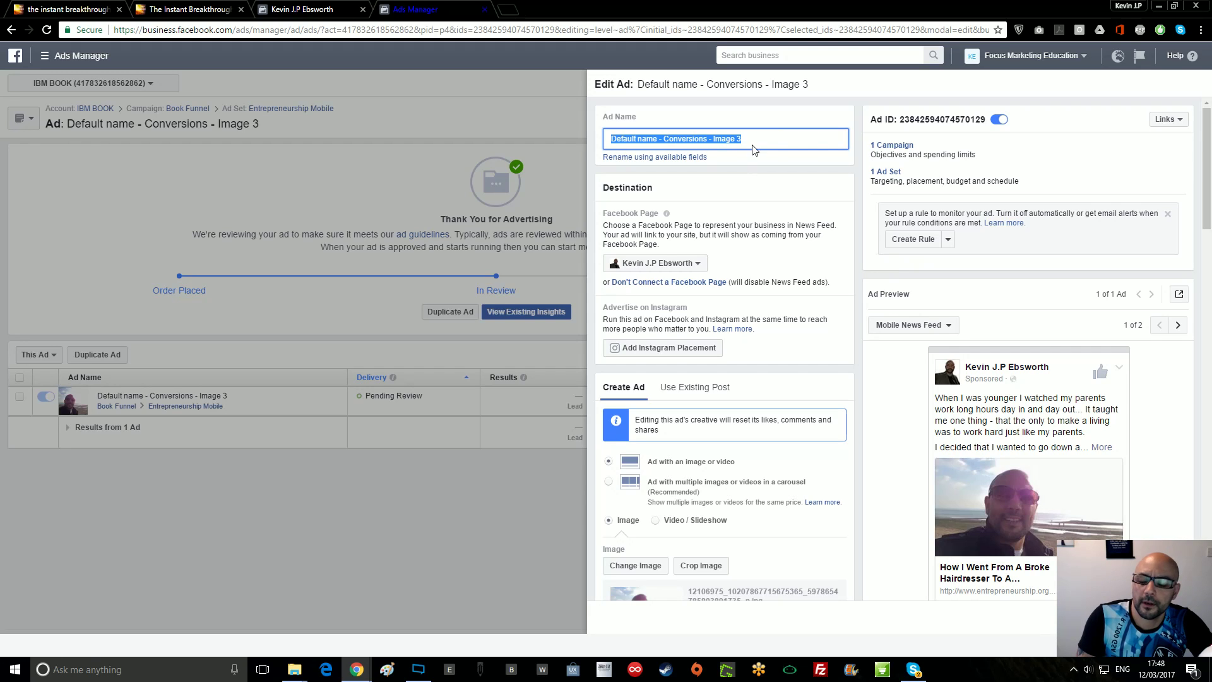
pyautogui.hotkey('ctrl', 'v')
pyautogui.scroll(-7, 1003, 319)
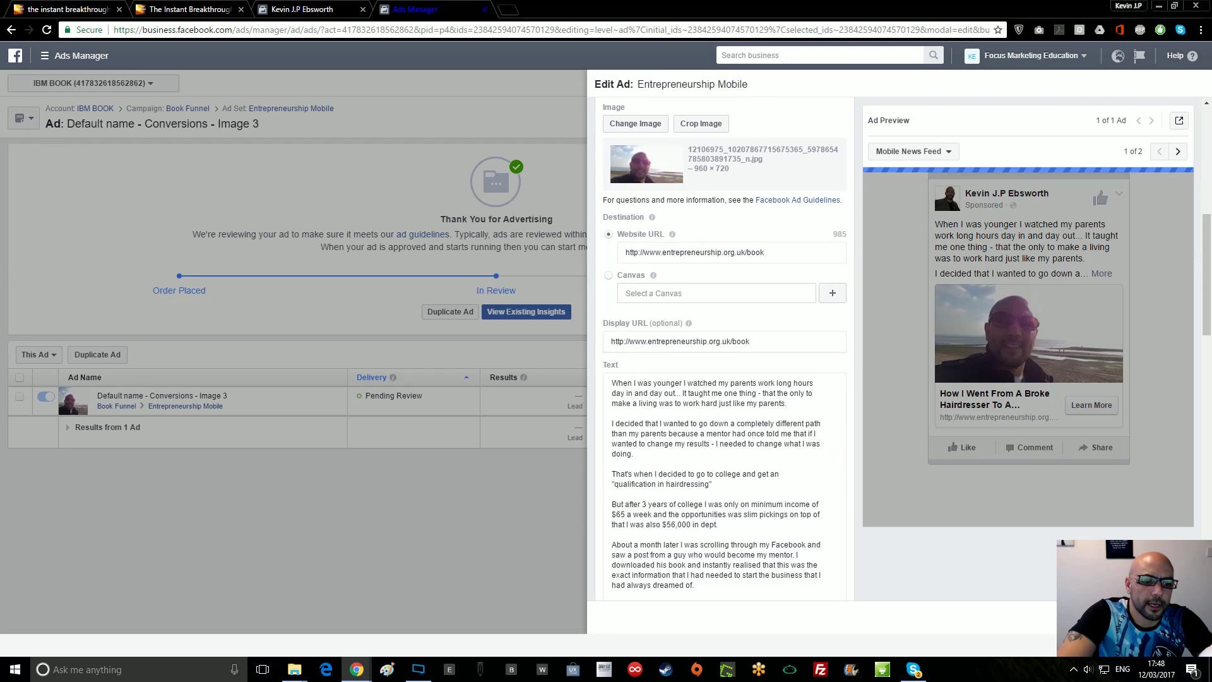
pyautogui.click(1174, 616)
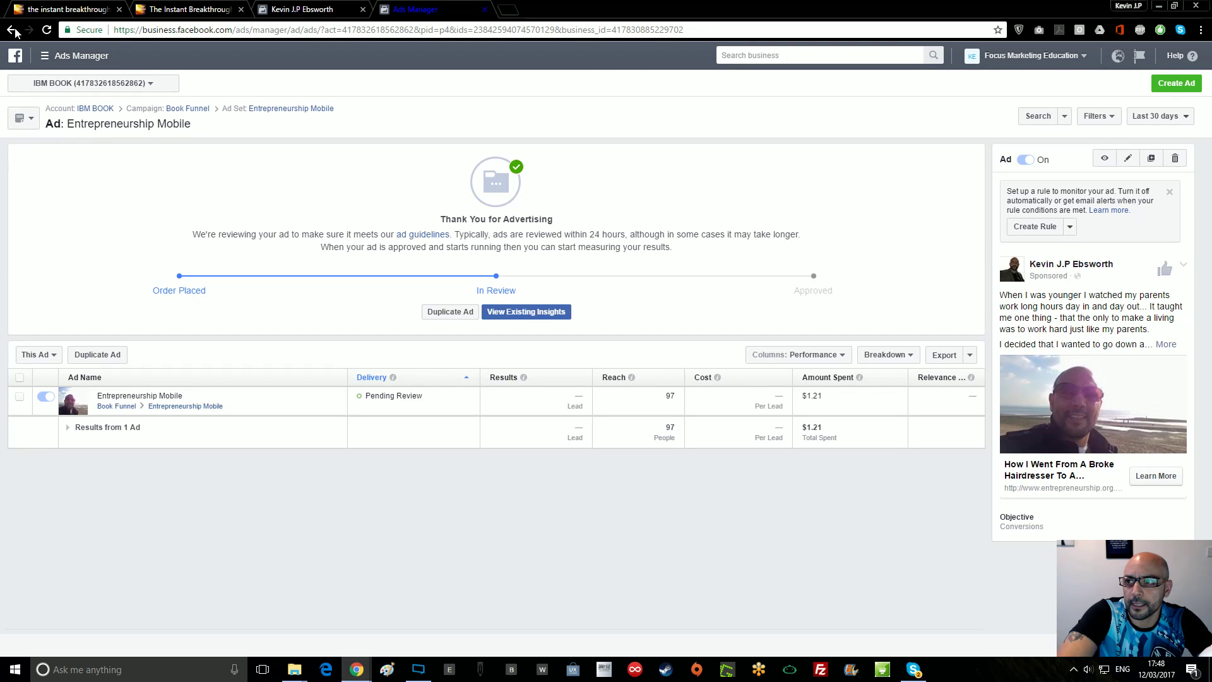
pyautogui.click(12, 30)
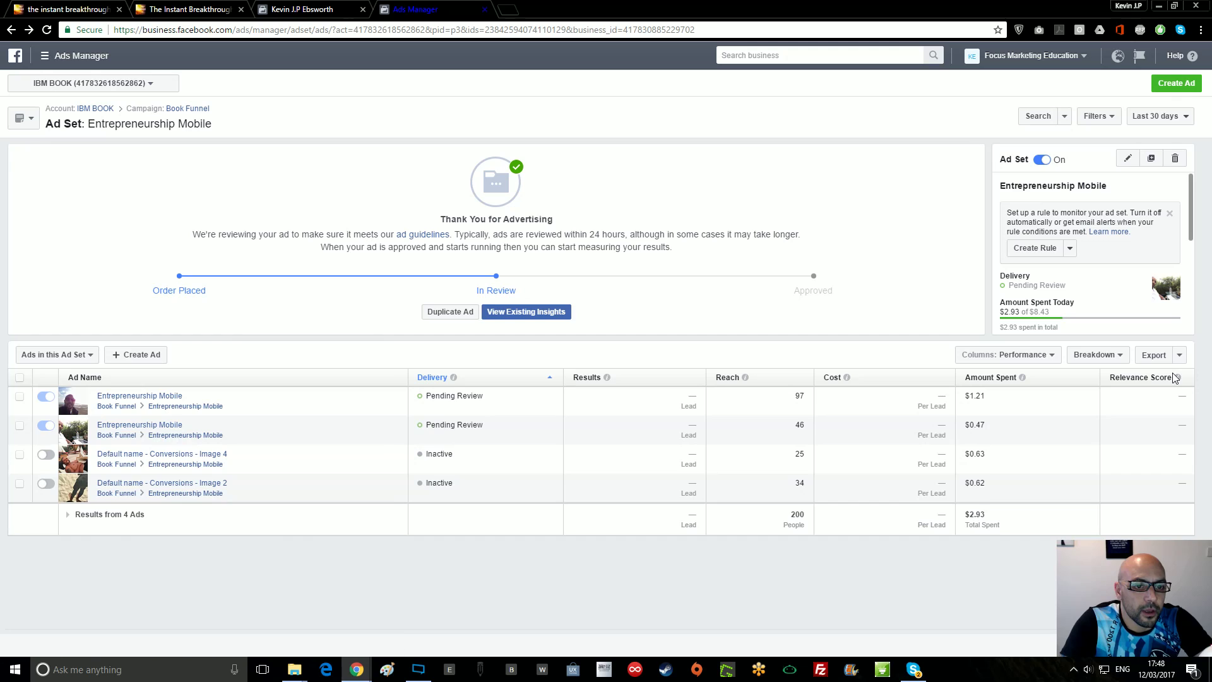
# Look at the ad set's breakdown options without applying one and return to the Book Funnel campaign's ad set list
pyautogui.click(1106, 362)
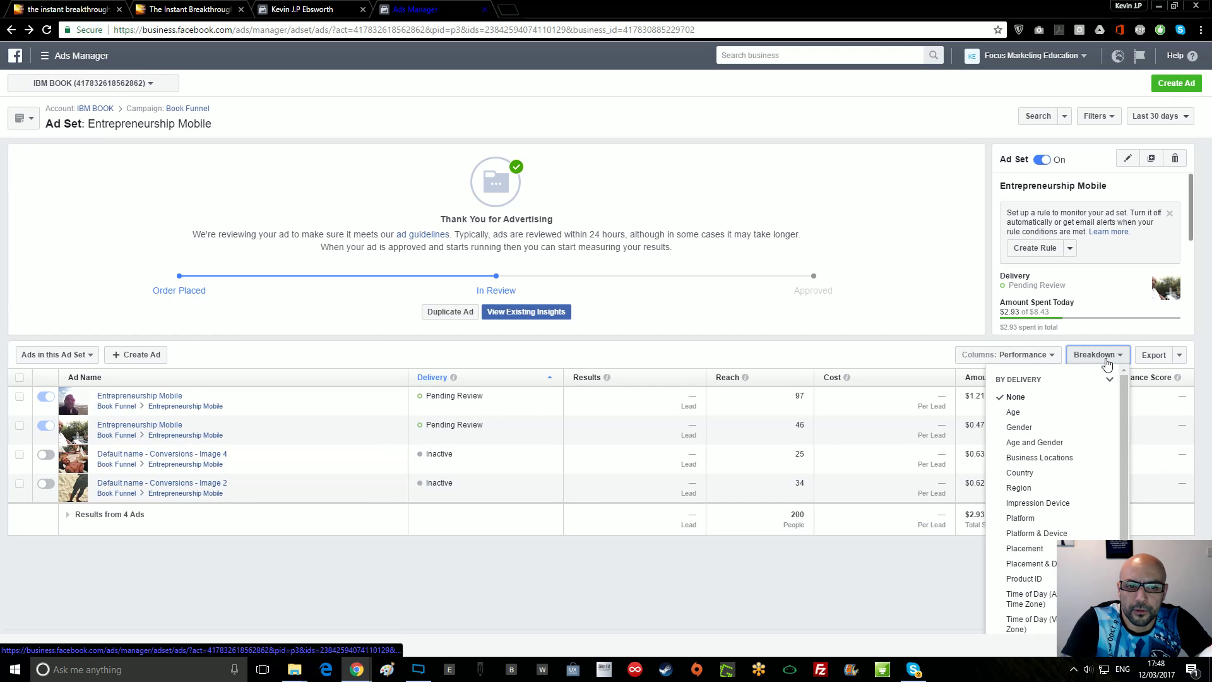
pyautogui.click(919, 303)
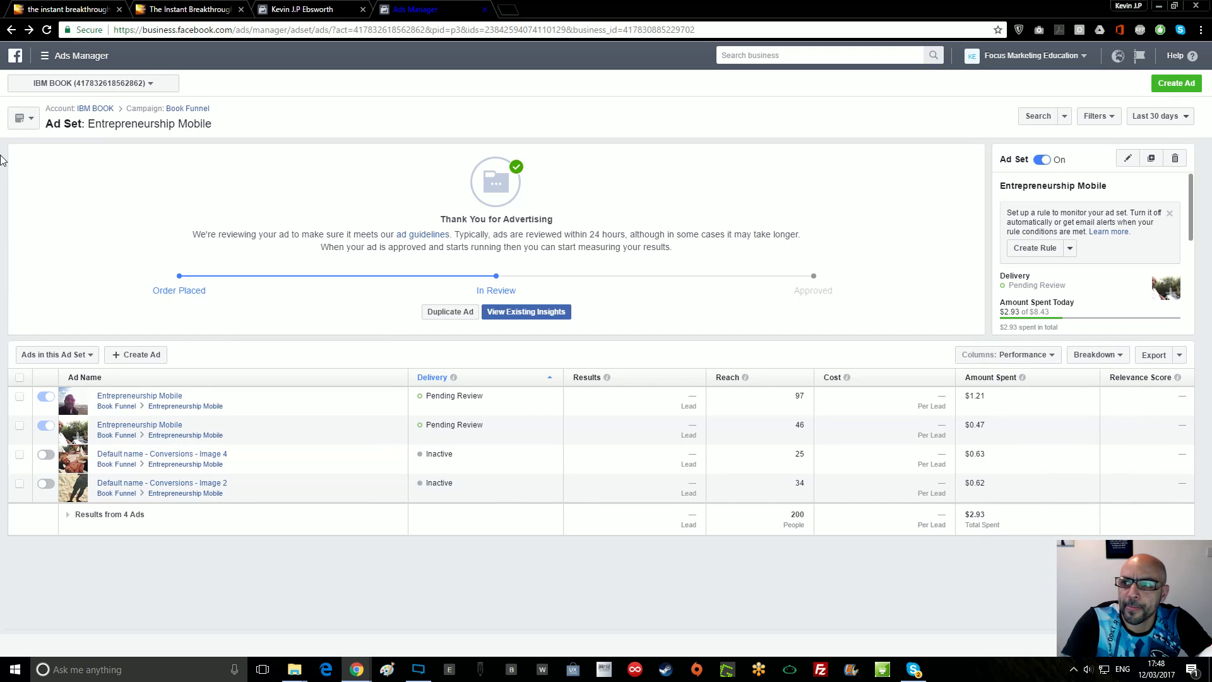
pyautogui.click(12, 30)
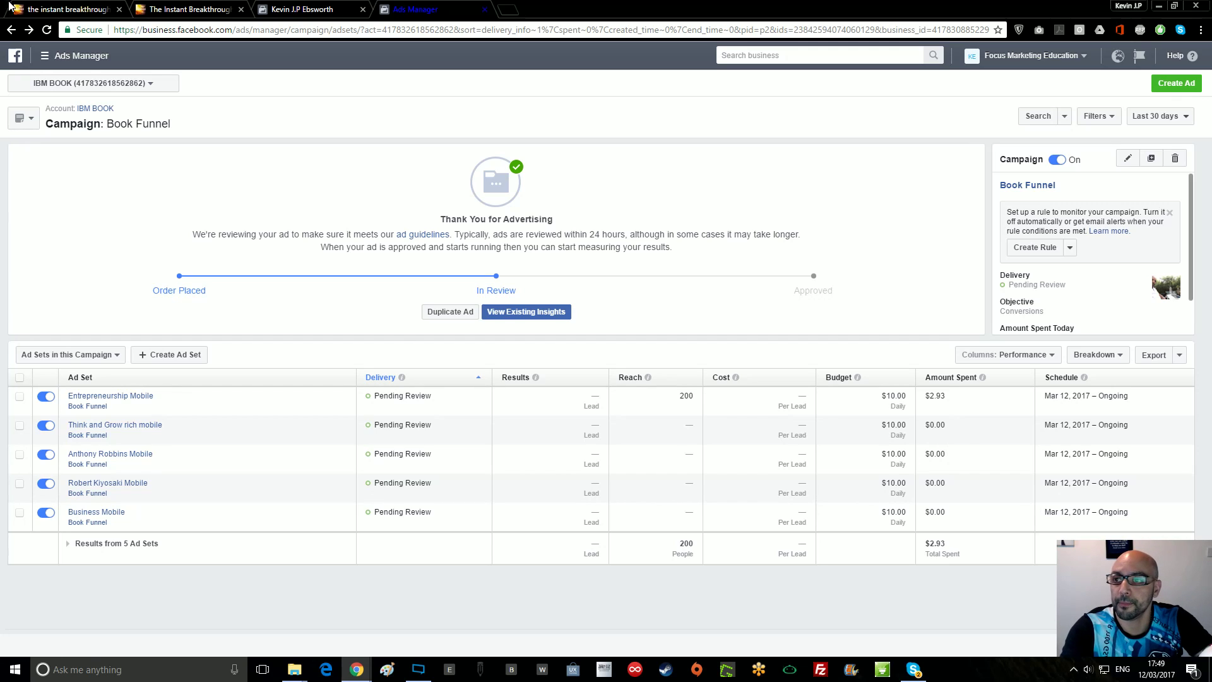
# Switch to The Instant Breakthrough Method opt-in page and look over its offer, countdown and footer links
pyautogui.click(190, 10)
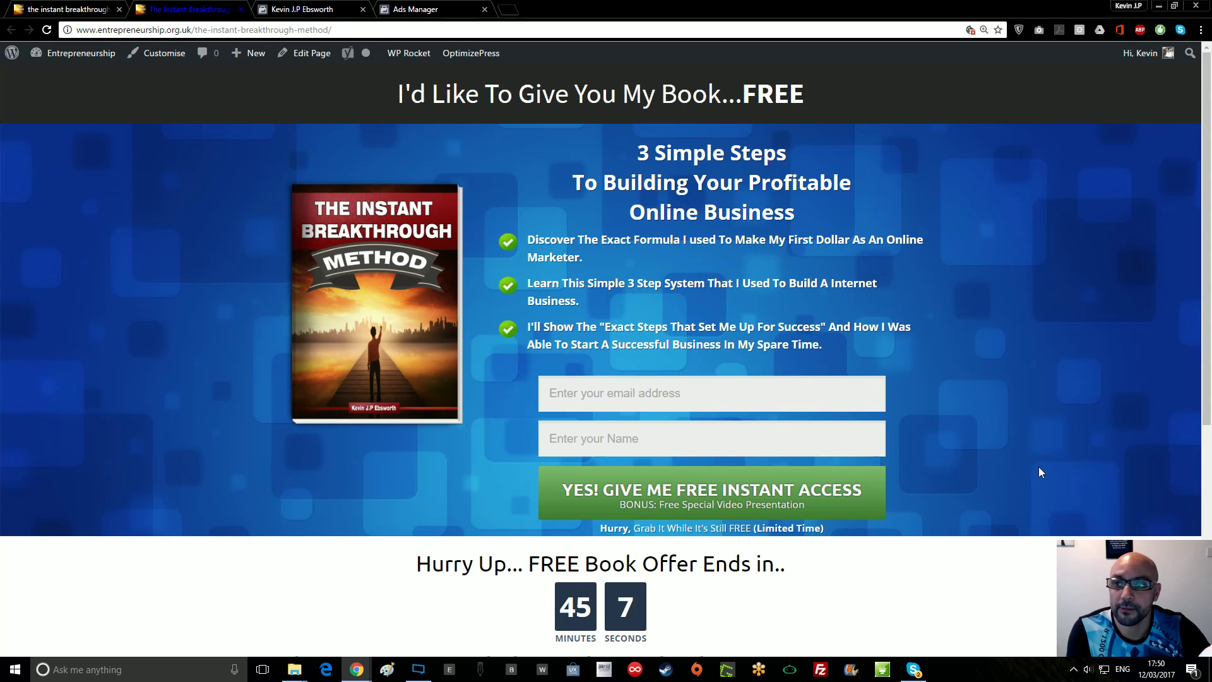
pyautogui.scroll(-6, 1042, 454)
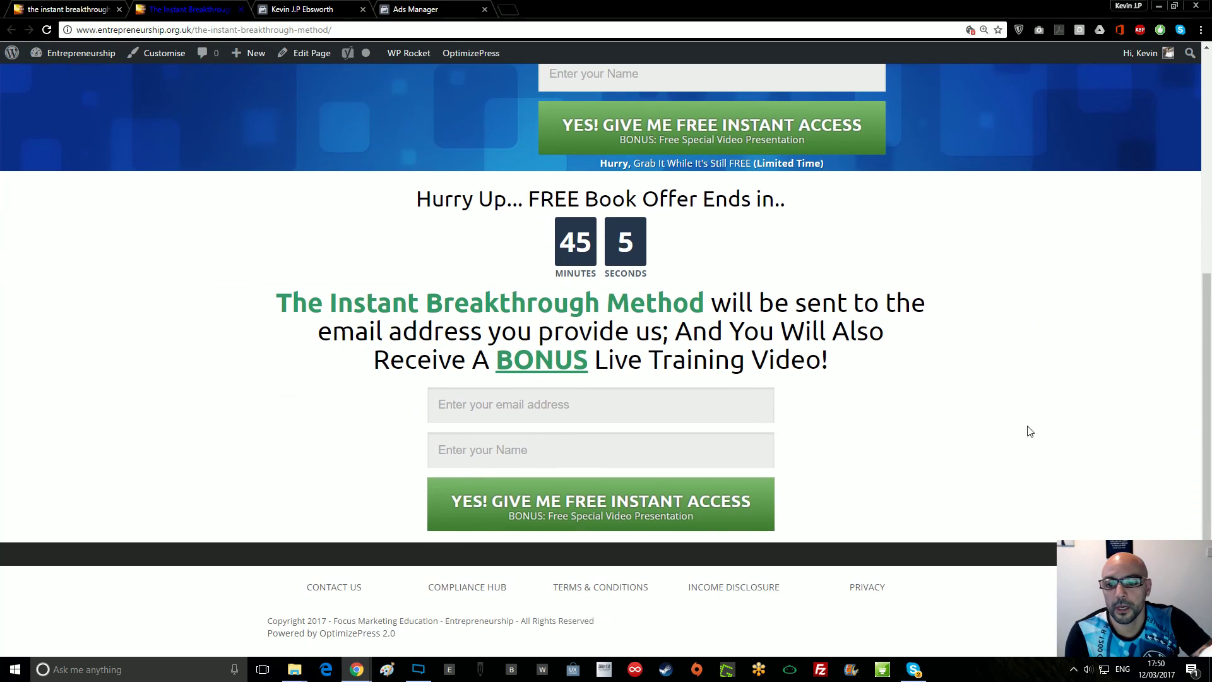
pyautogui.scroll(6, 1045, 478)
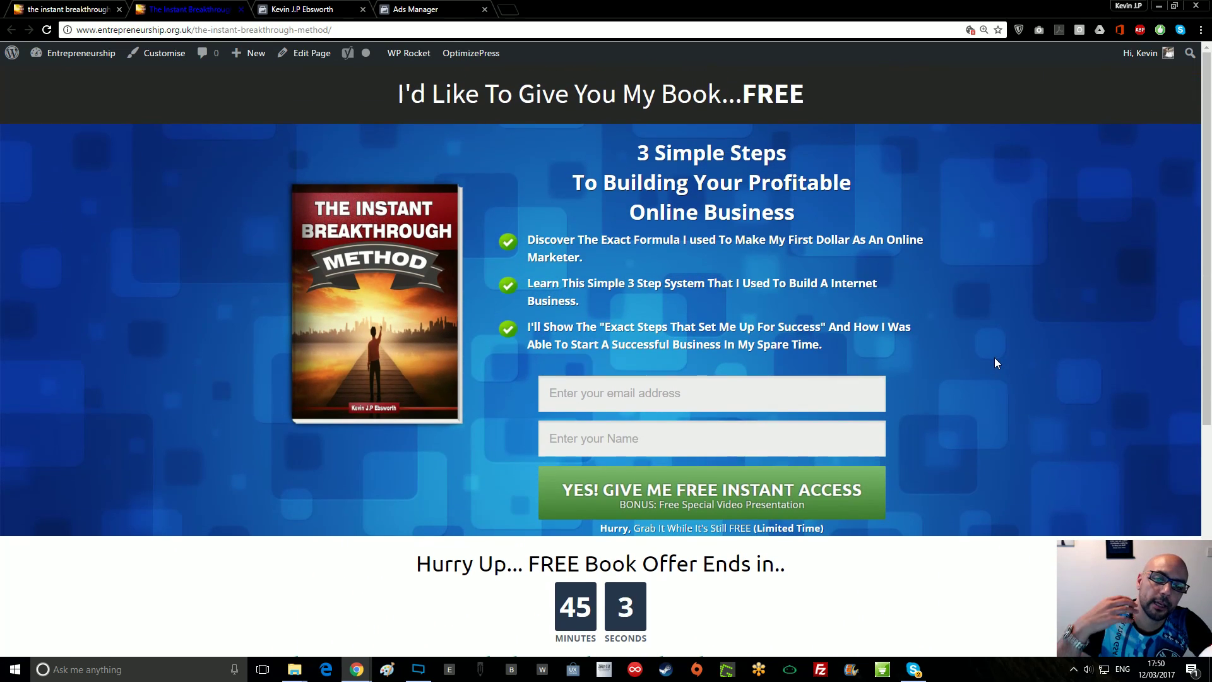